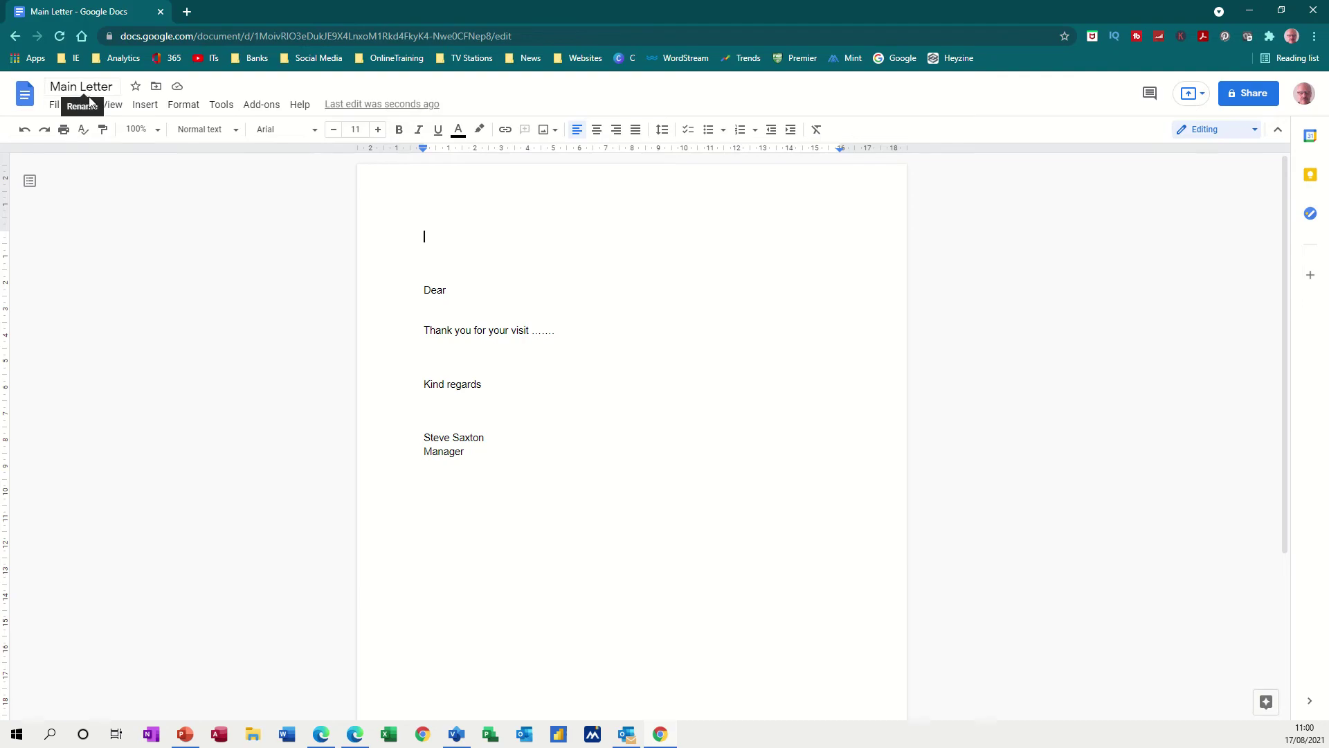
- Leave the Main Letter document and return to the Google Docs home page
click(24, 95)
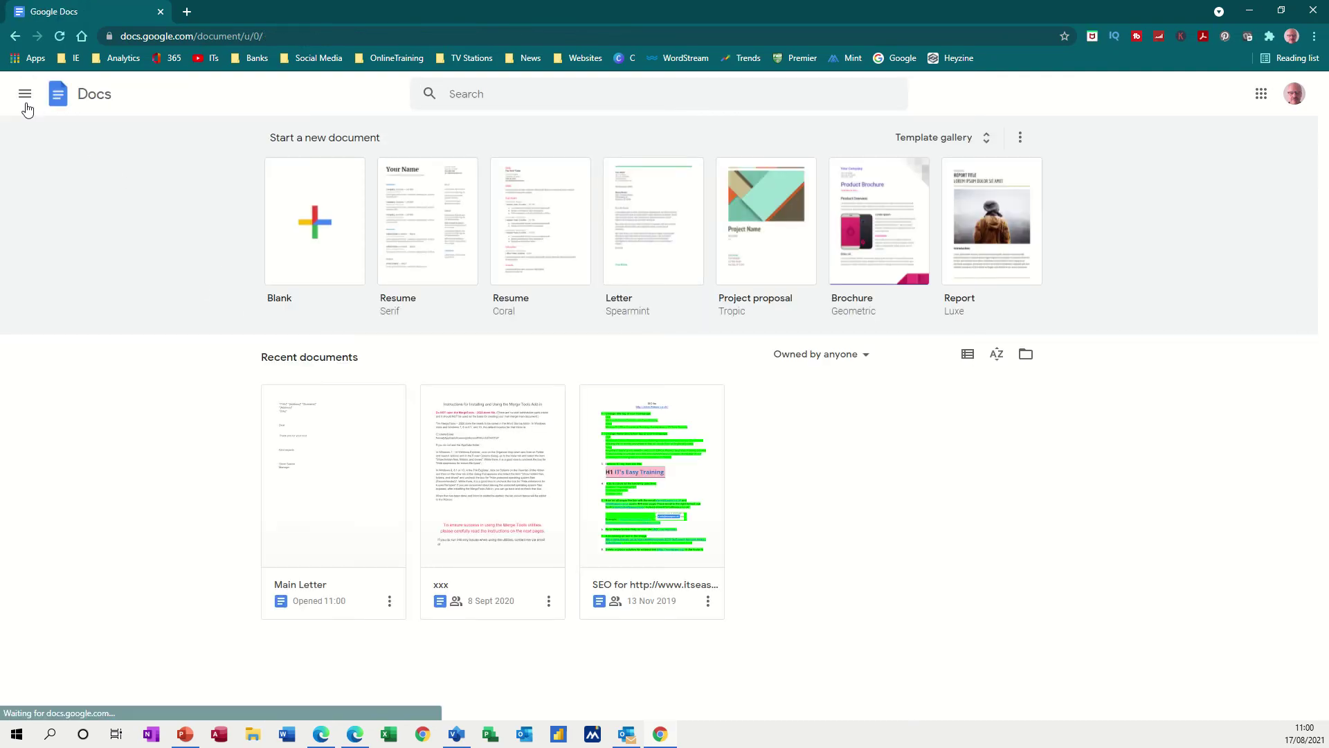
- Switch to Google Sheets and open the Data Source Google spreadsheet of 15 staff records
click(24, 95)
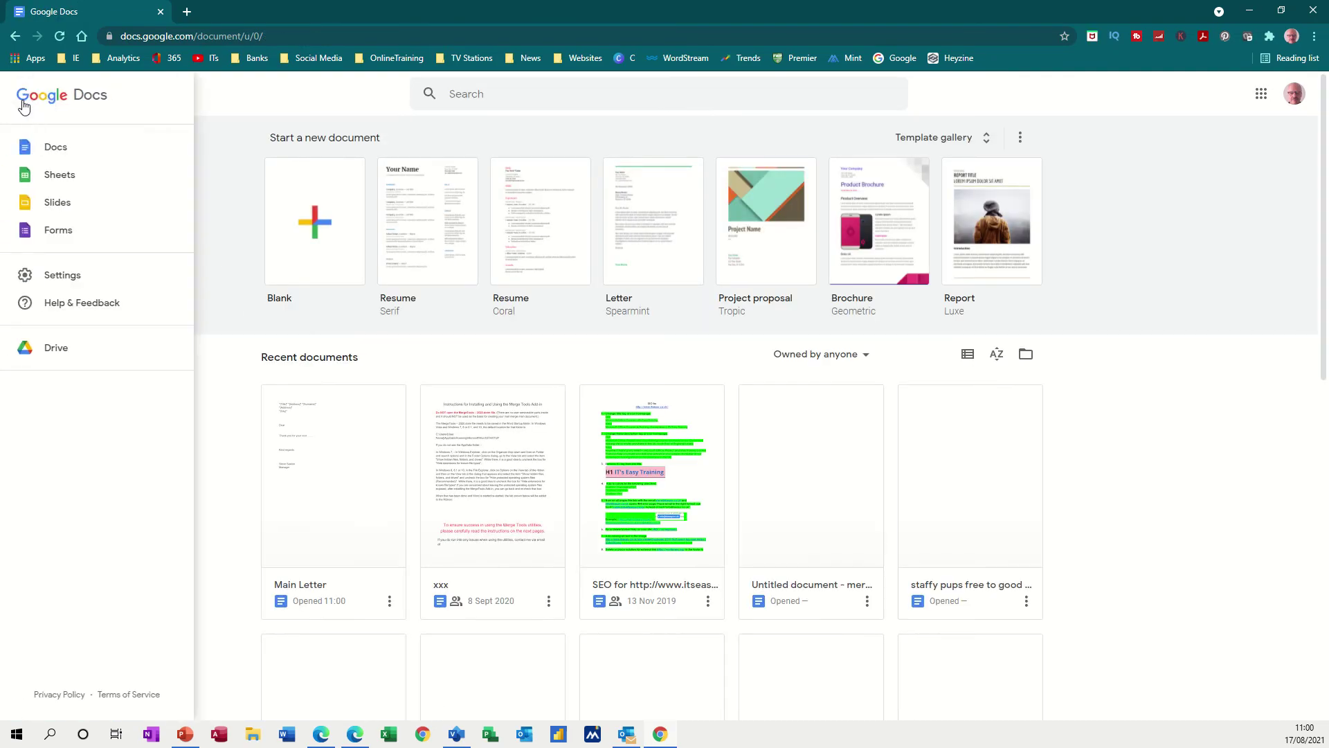
click(54, 182)
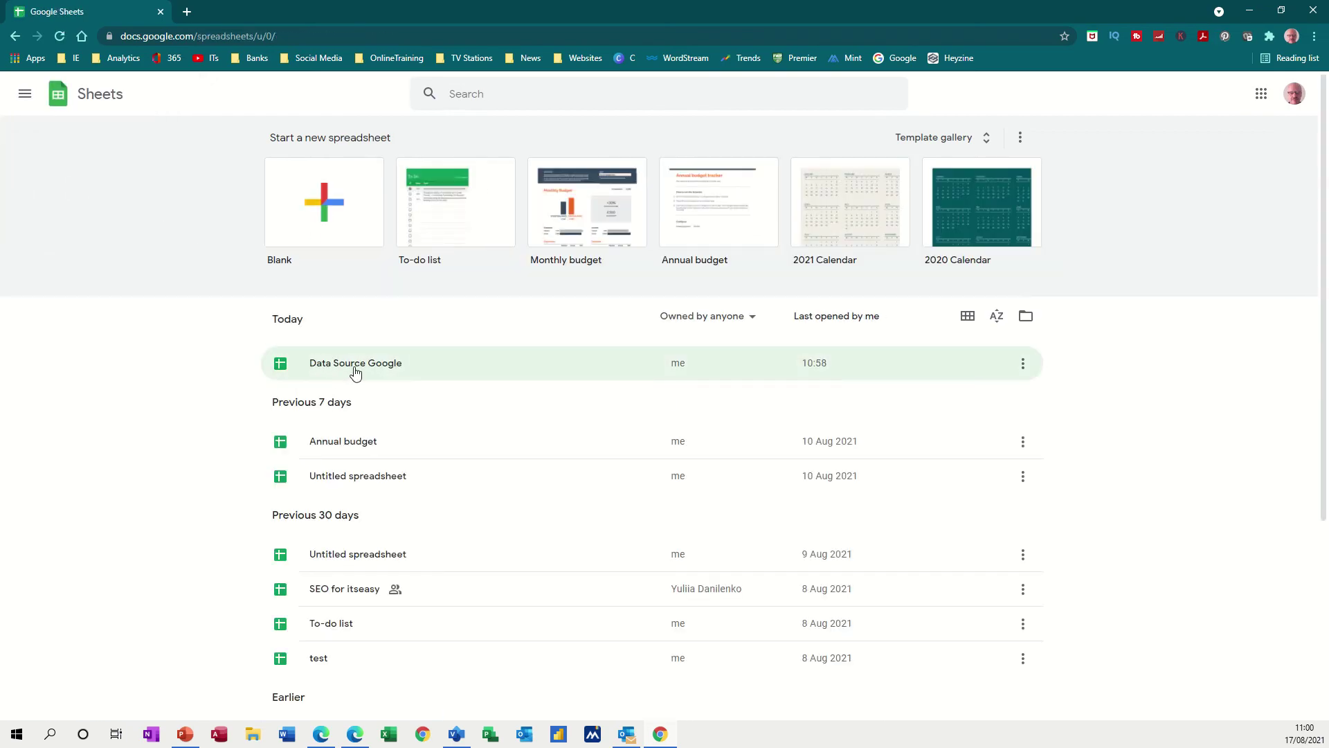
click(352, 371)
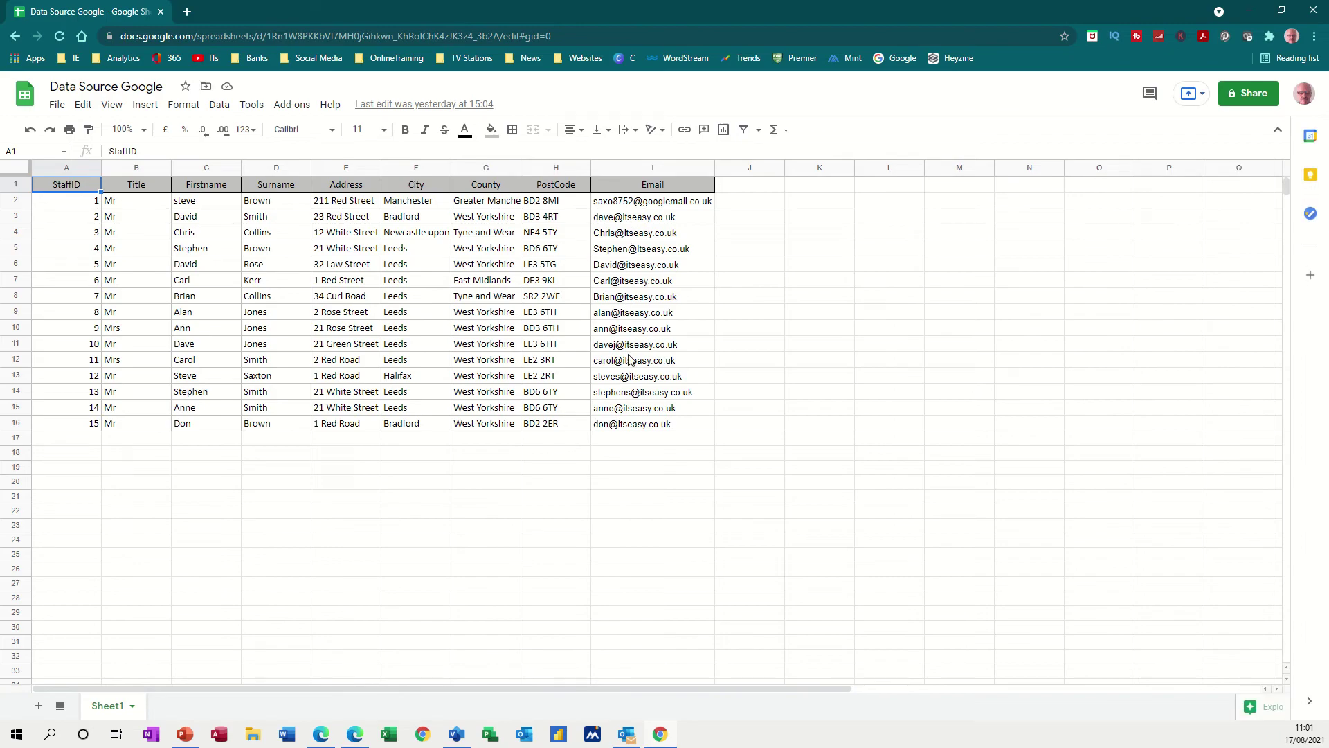
- Switch back to Google Docs and reopen the Main Letter document from Recent documents
click(25, 94)
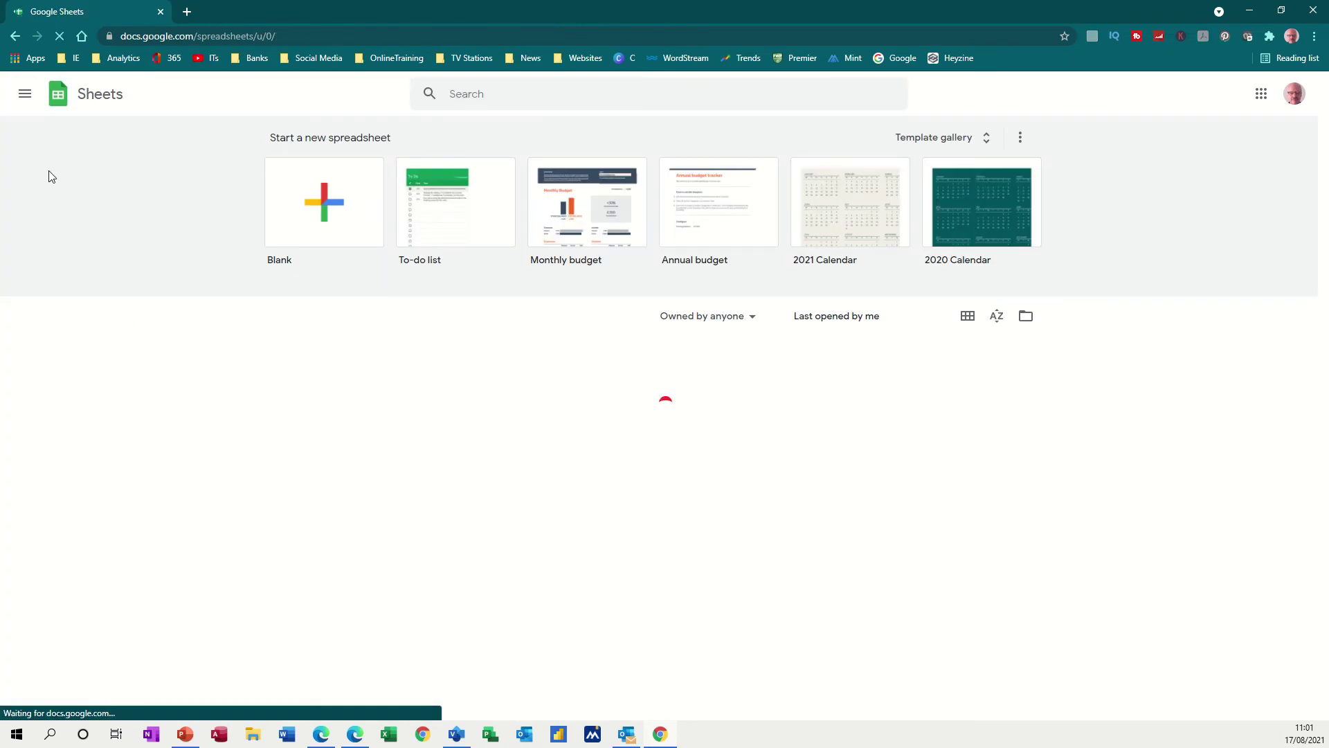
click(25, 95)
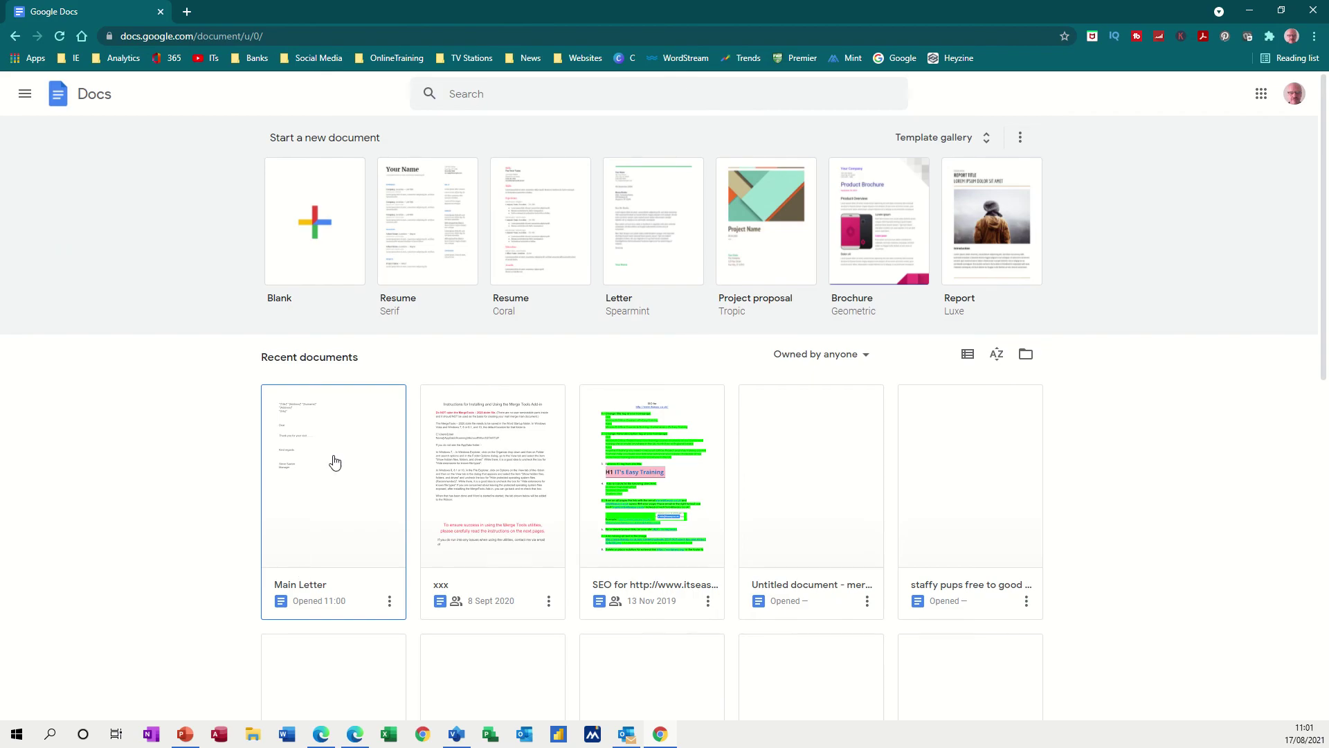
click(333, 459)
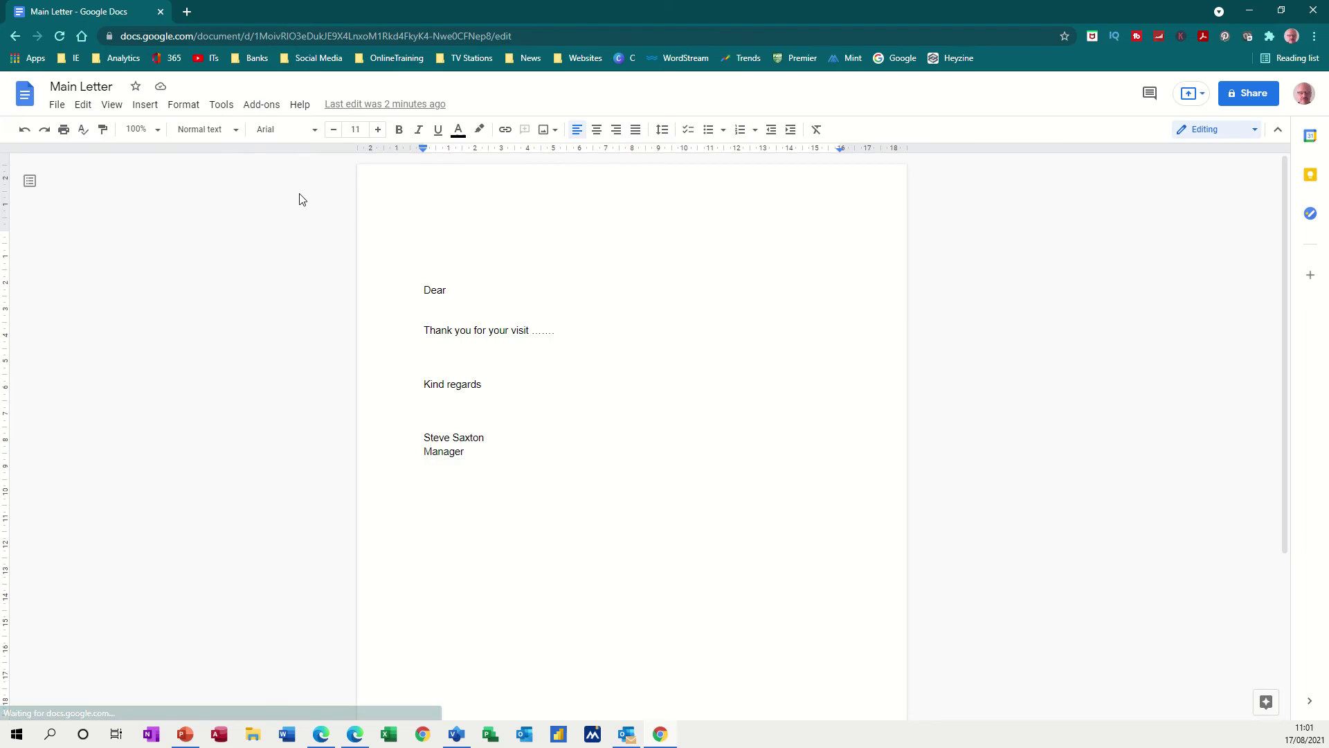
- Start the Mail Merge add-on, linked to Sheet1 of the Data Source Google spreadsheet
click(259, 109)
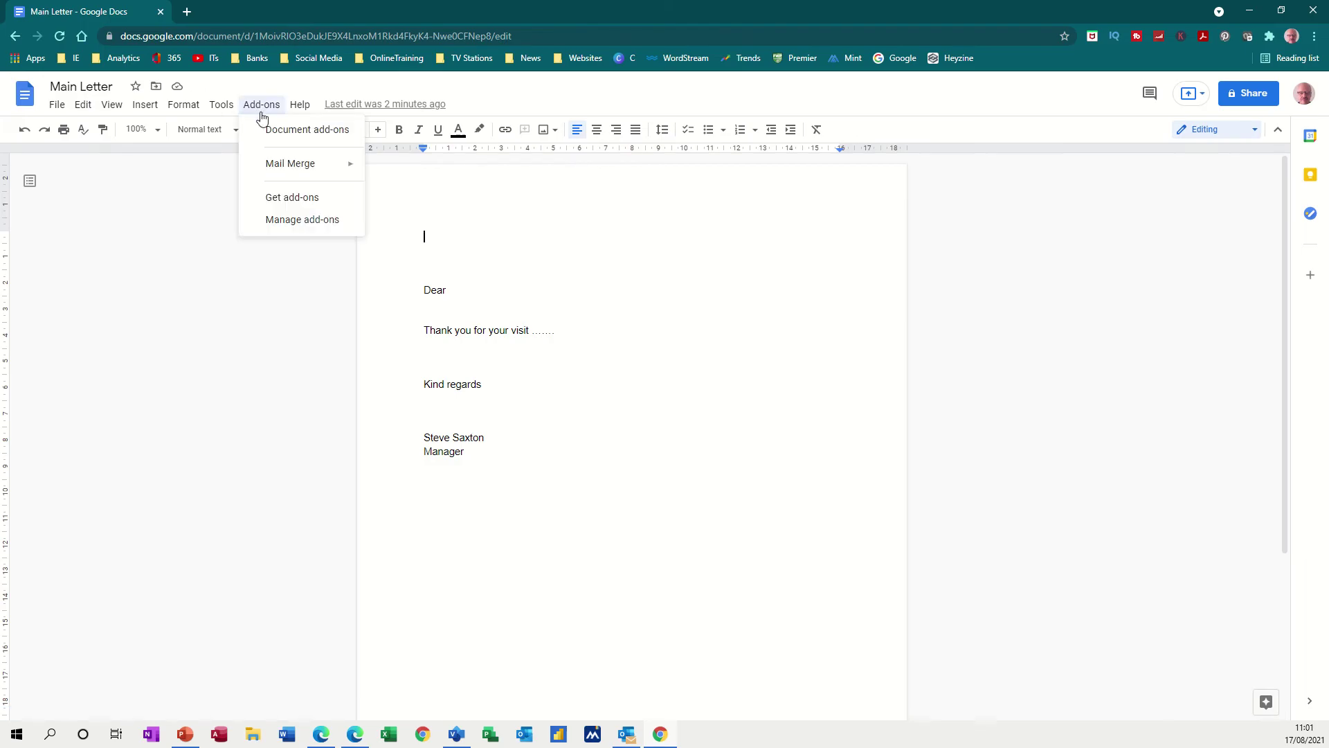
mouse_move(292, 170)
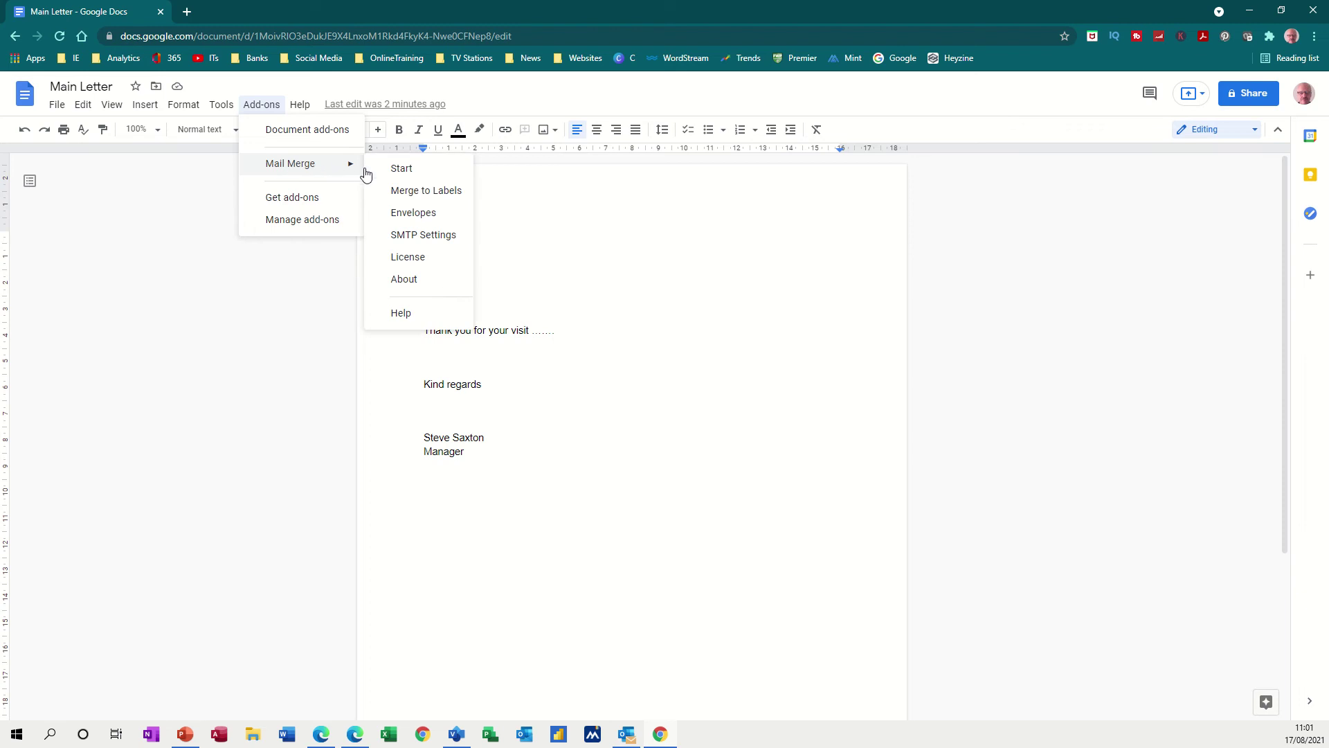
click(410, 174)
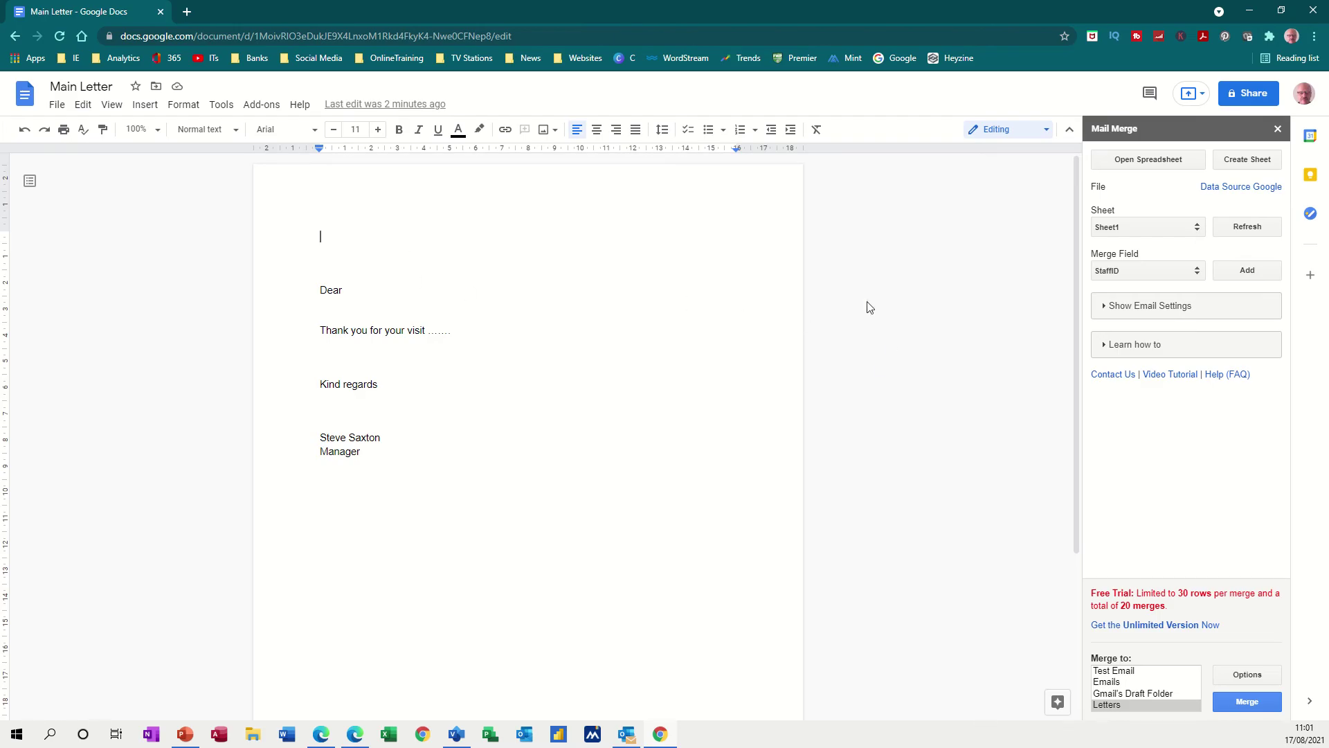
- Insert the Title and Surname merge fields on the letter's first line
click(1200, 272)
click(1120, 314)
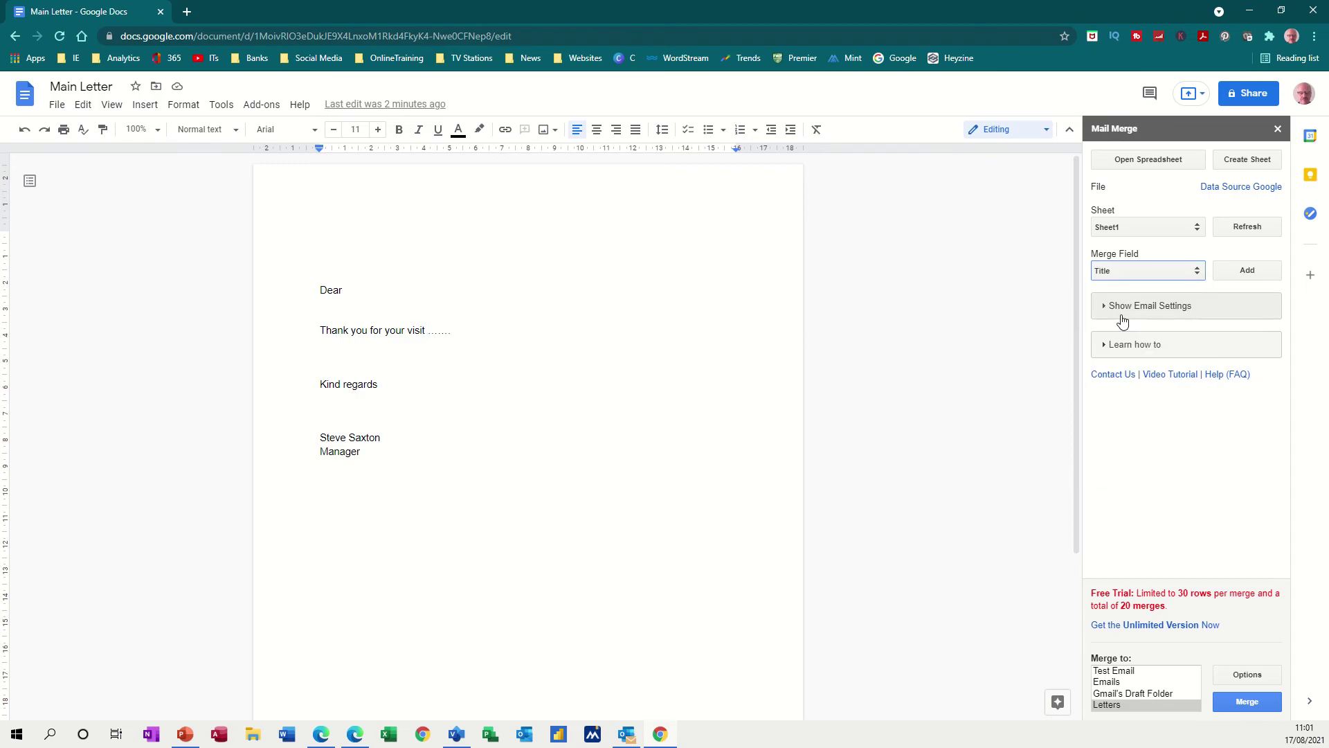
click(1240, 274)
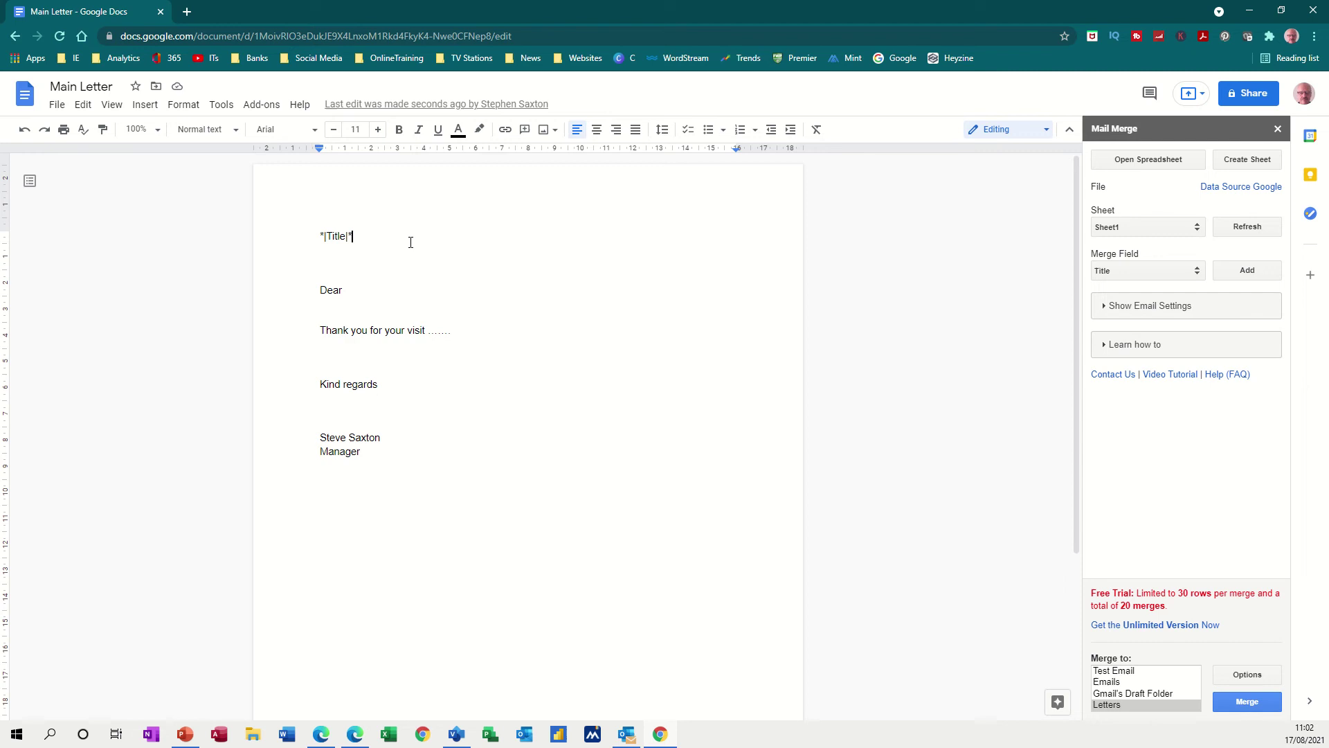
click(1195, 275)
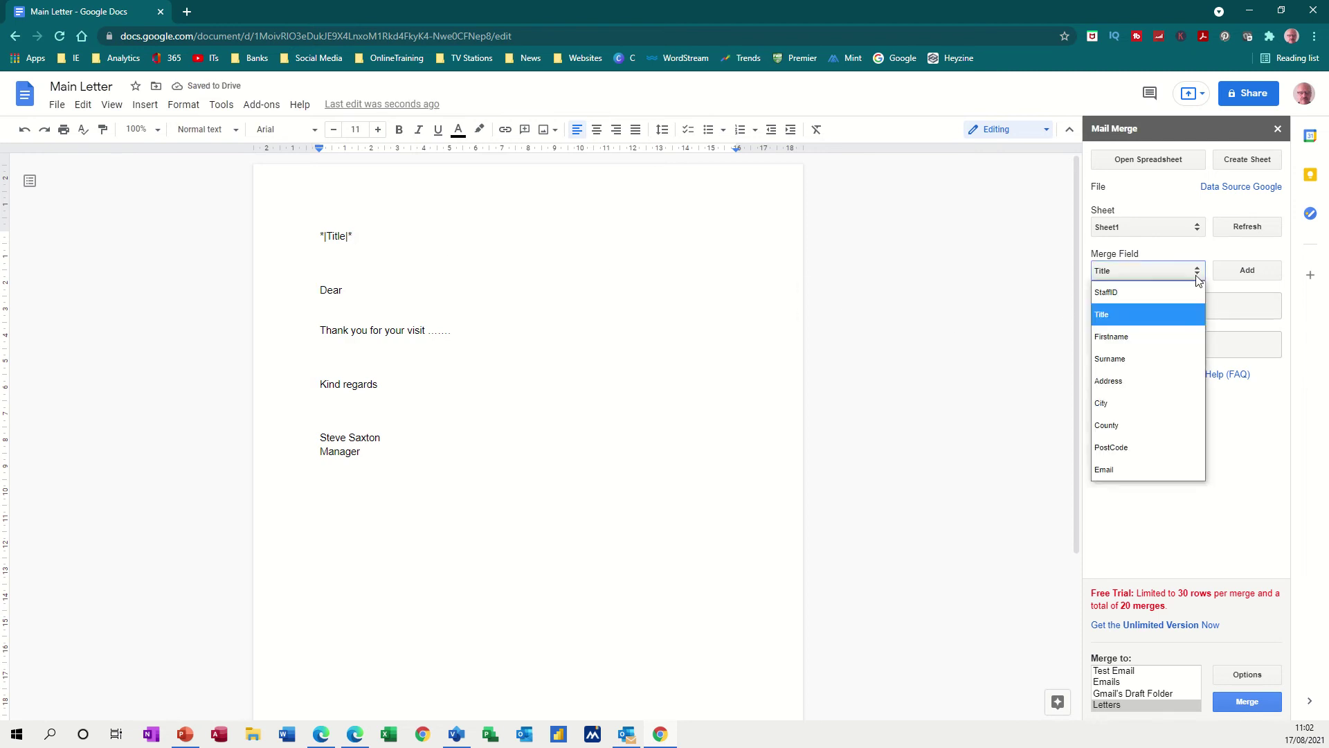
click(1132, 358)
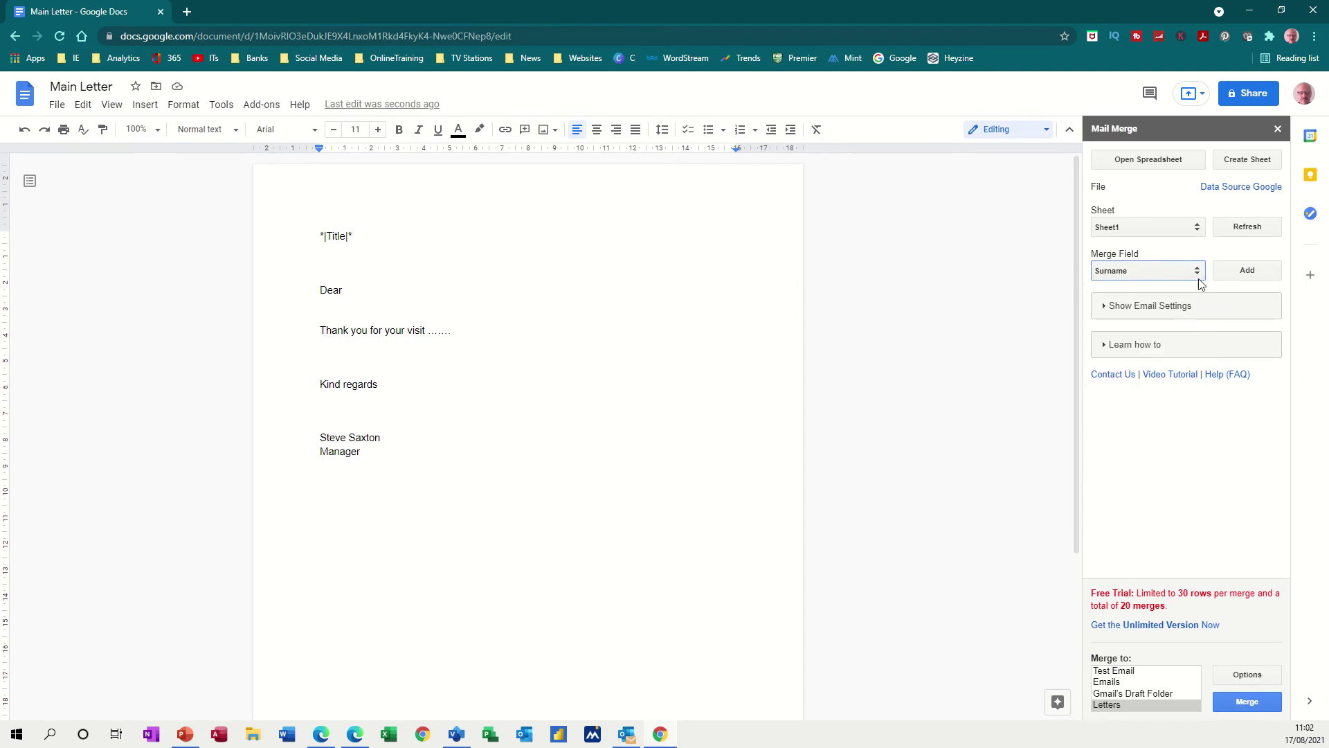
click(1238, 271)
- Add the Address and City merge fields on separate lines below the name
key(Return)
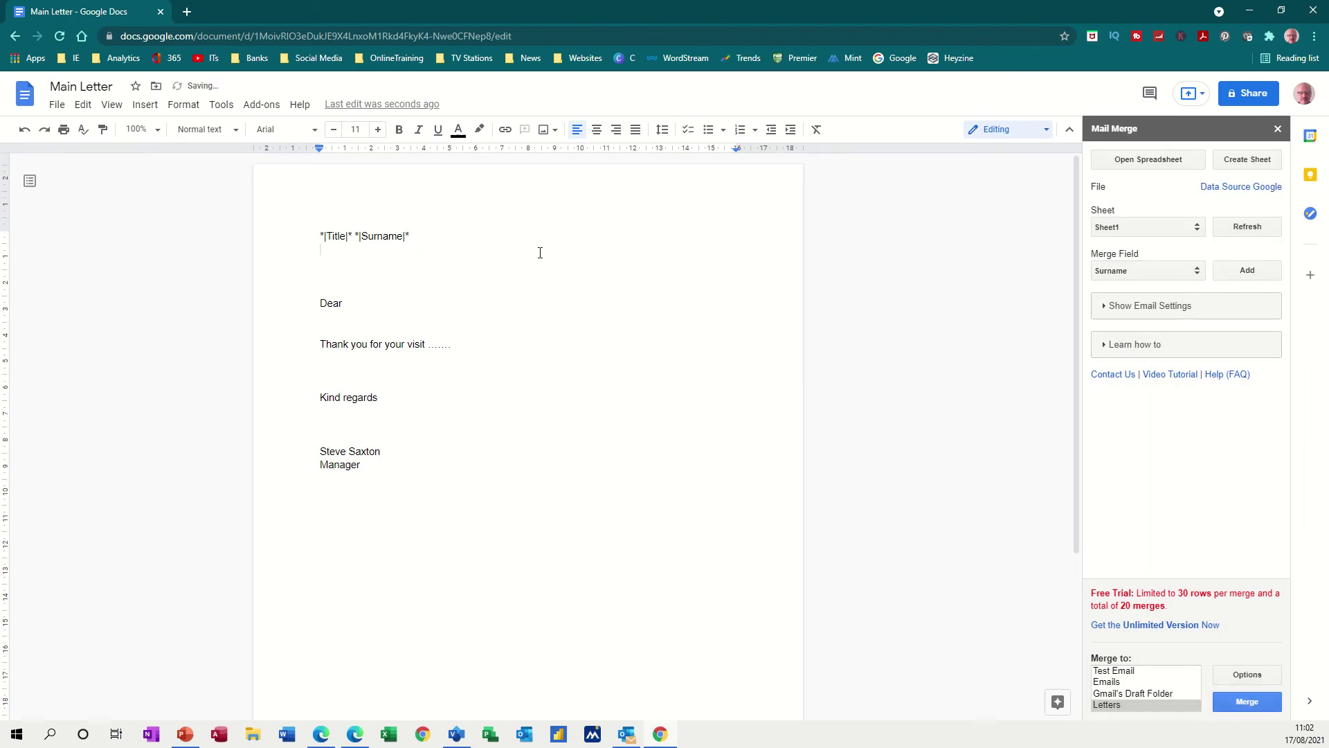
click(1197, 272)
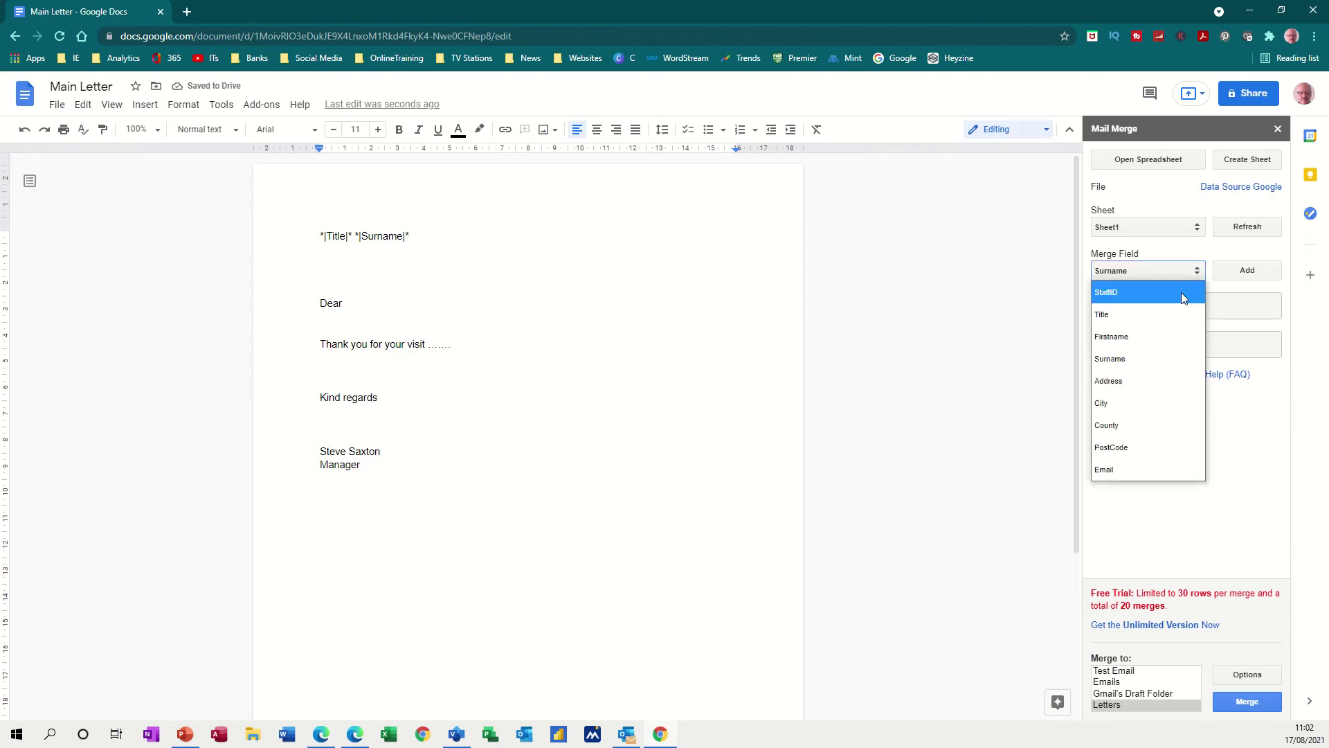
click(1113, 380)
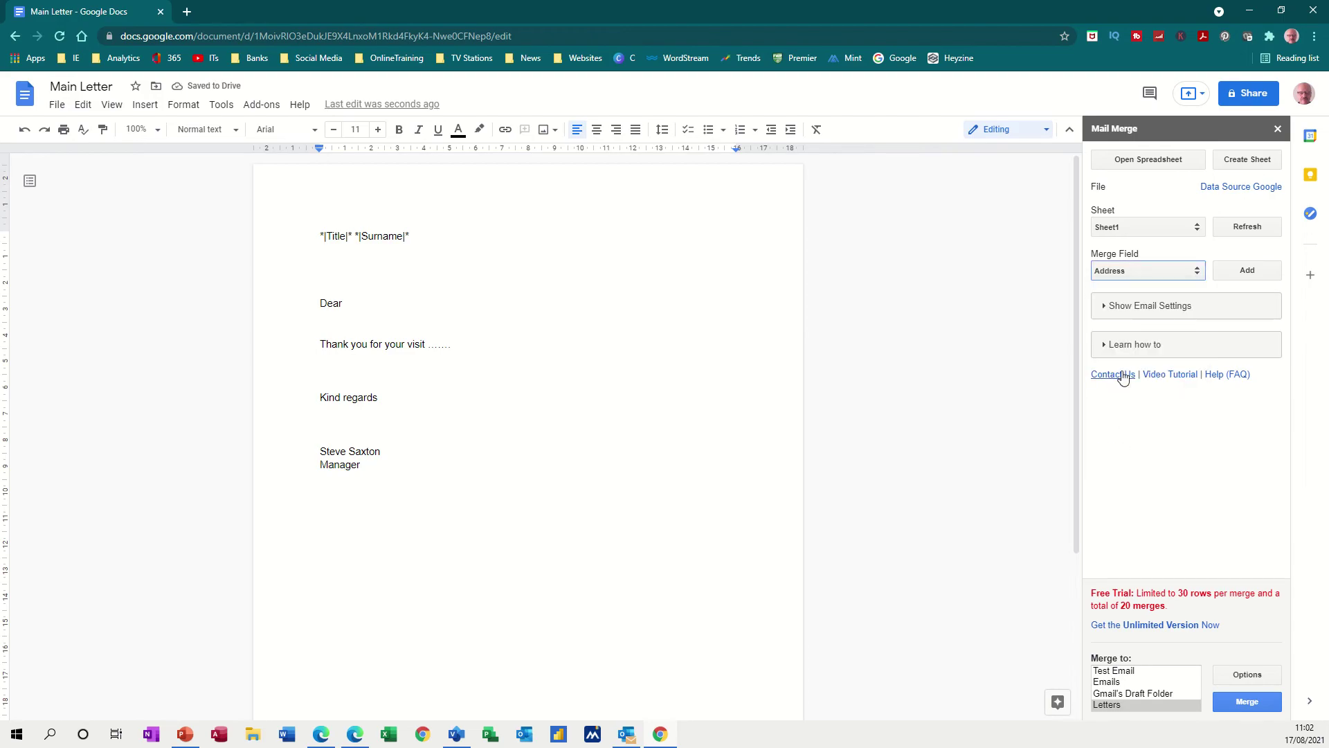
click(1242, 274)
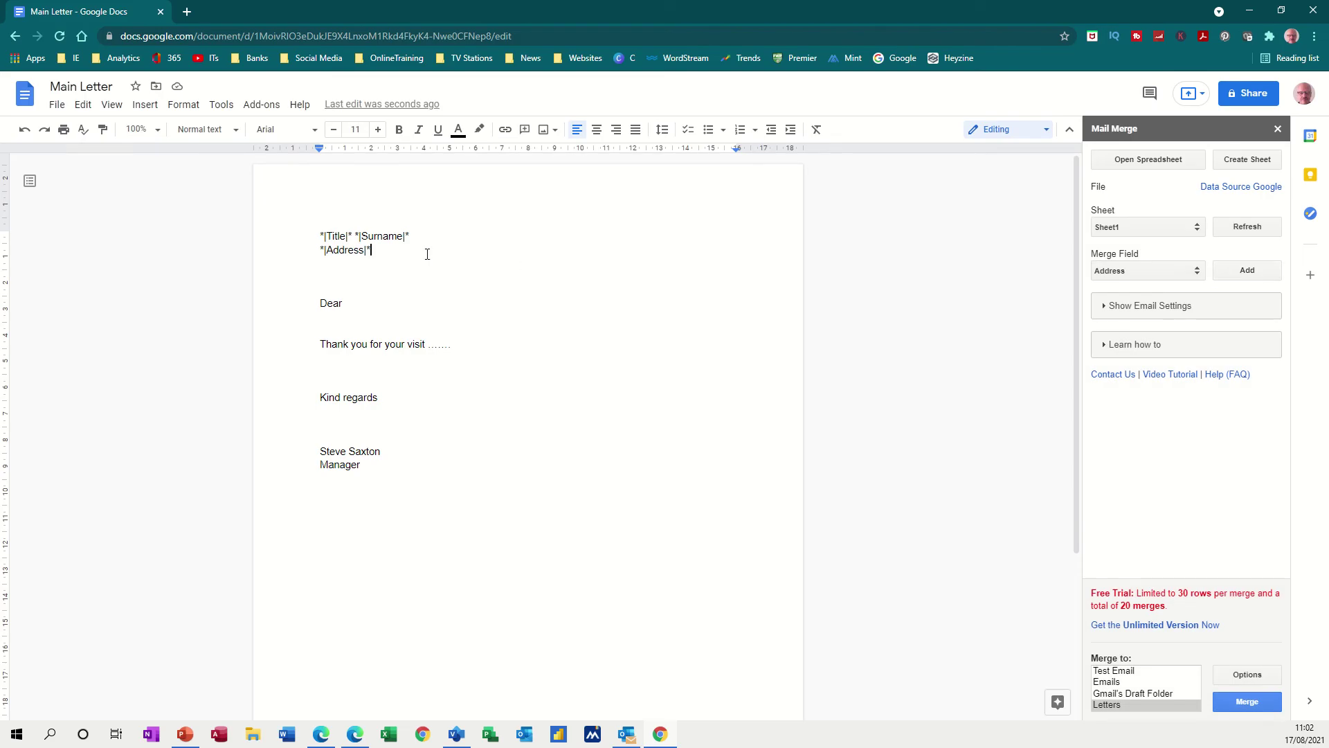
key(Return)
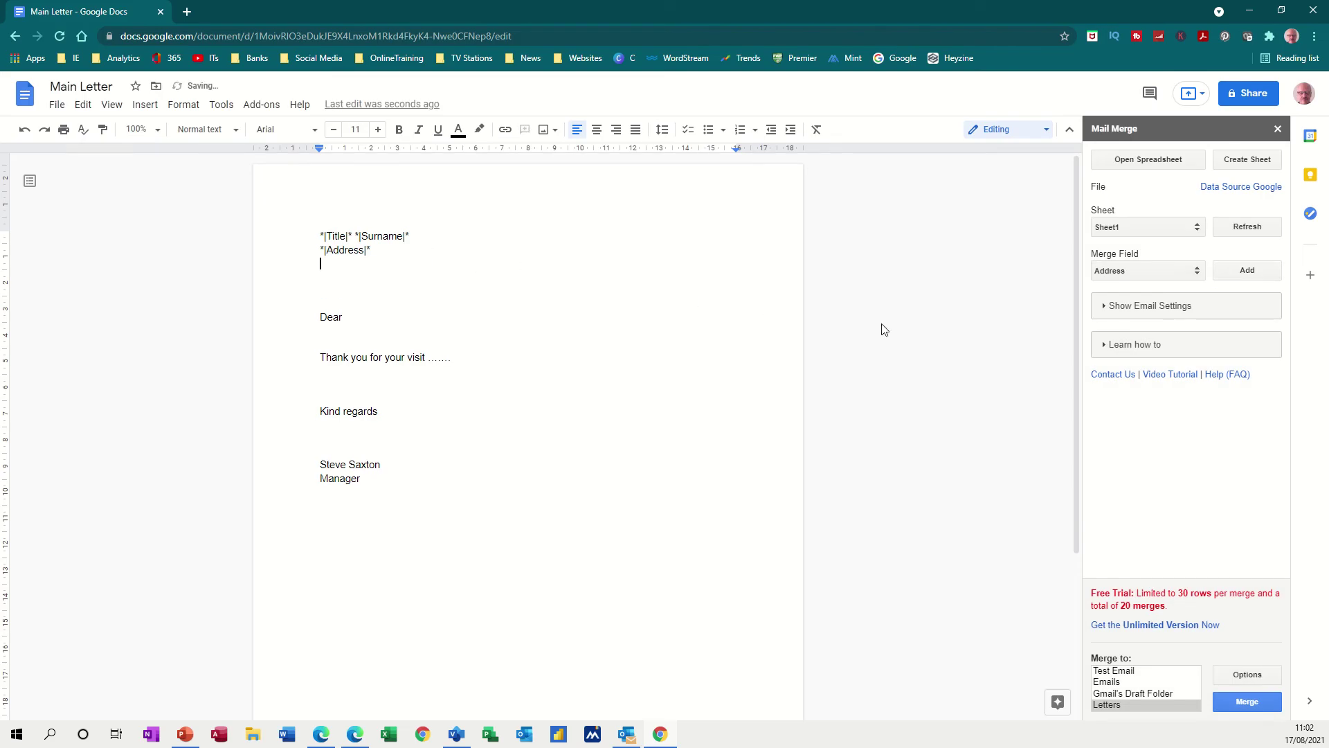
click(1199, 276)
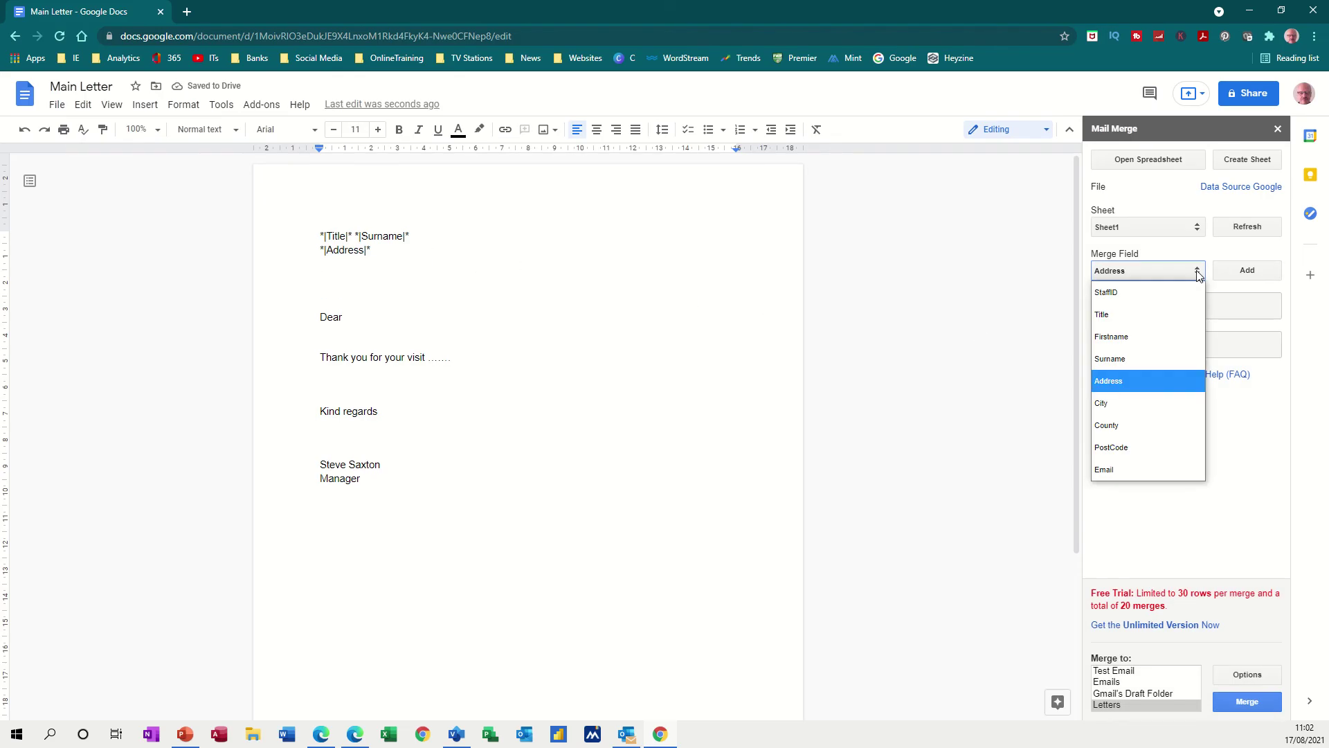
click(1115, 405)
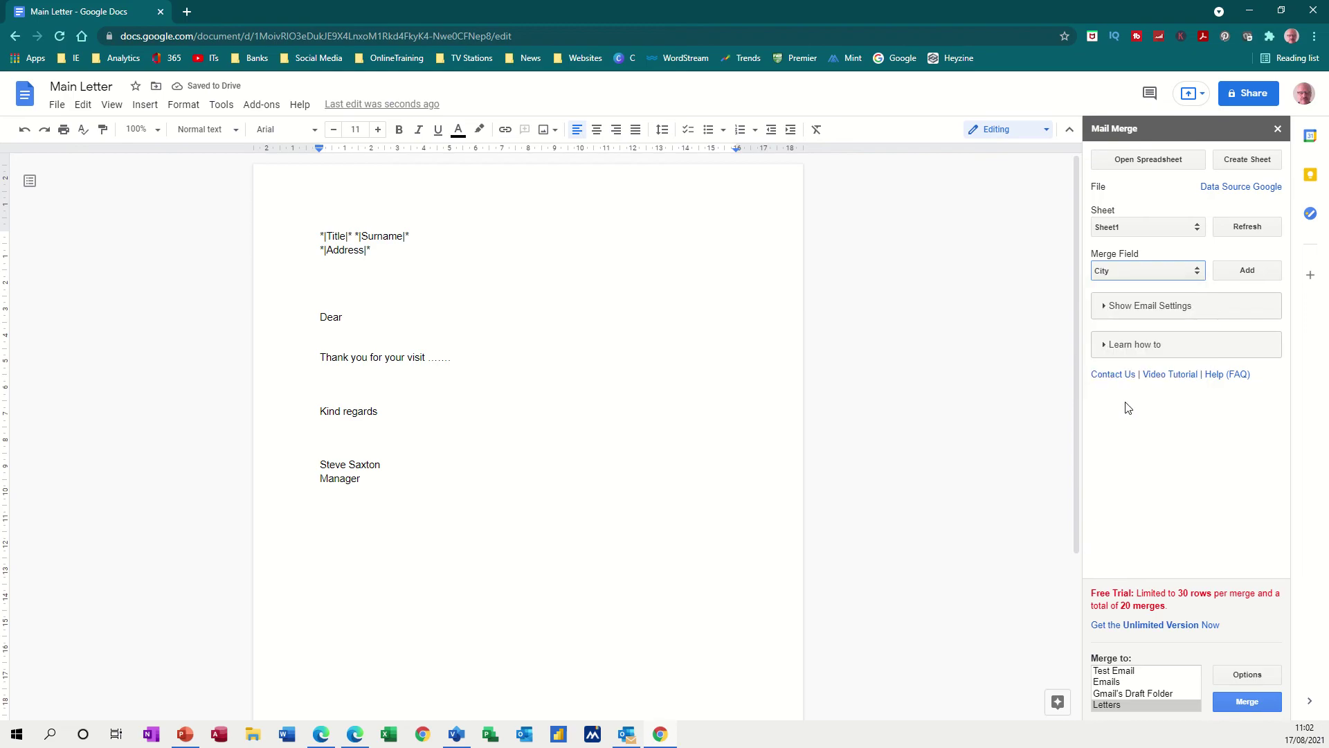
click(1241, 274)
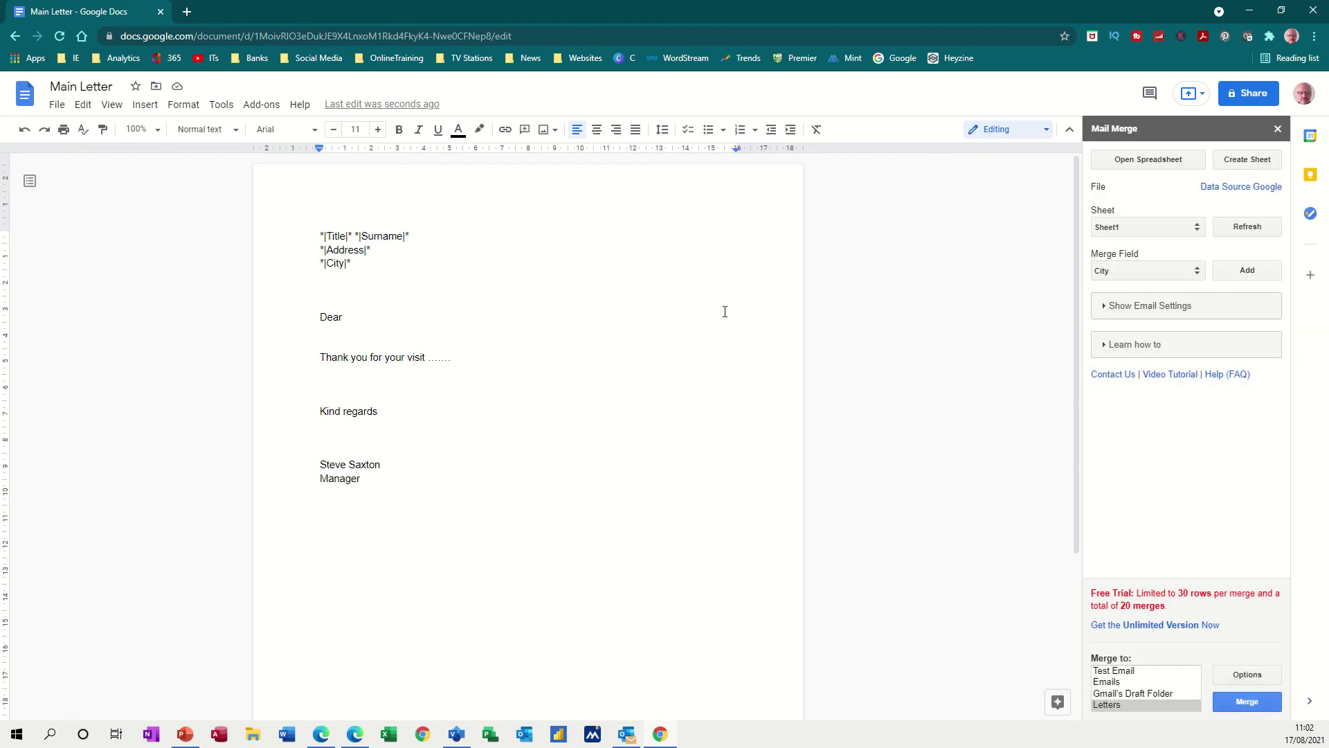
- Insert the Firstname merge field after 'Dear' in the greeting
click(387, 319)
click(1197, 276)
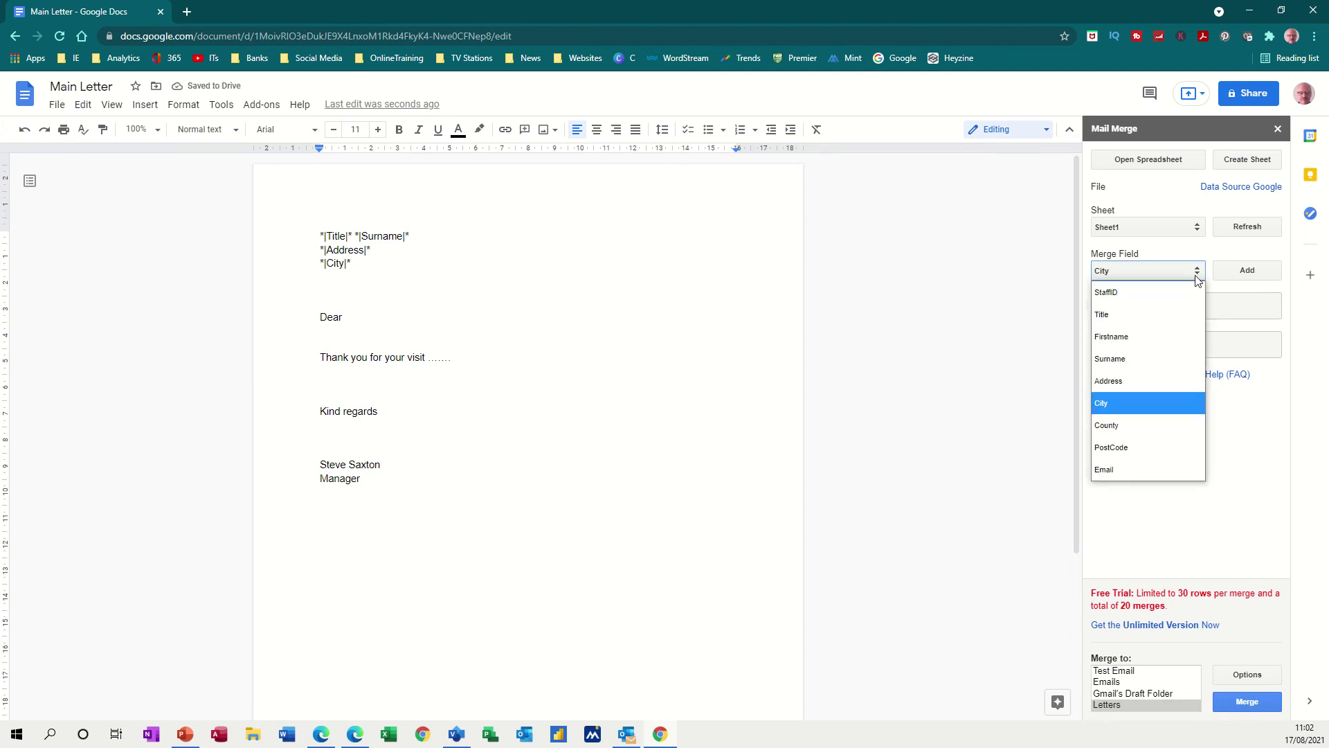
click(1123, 337)
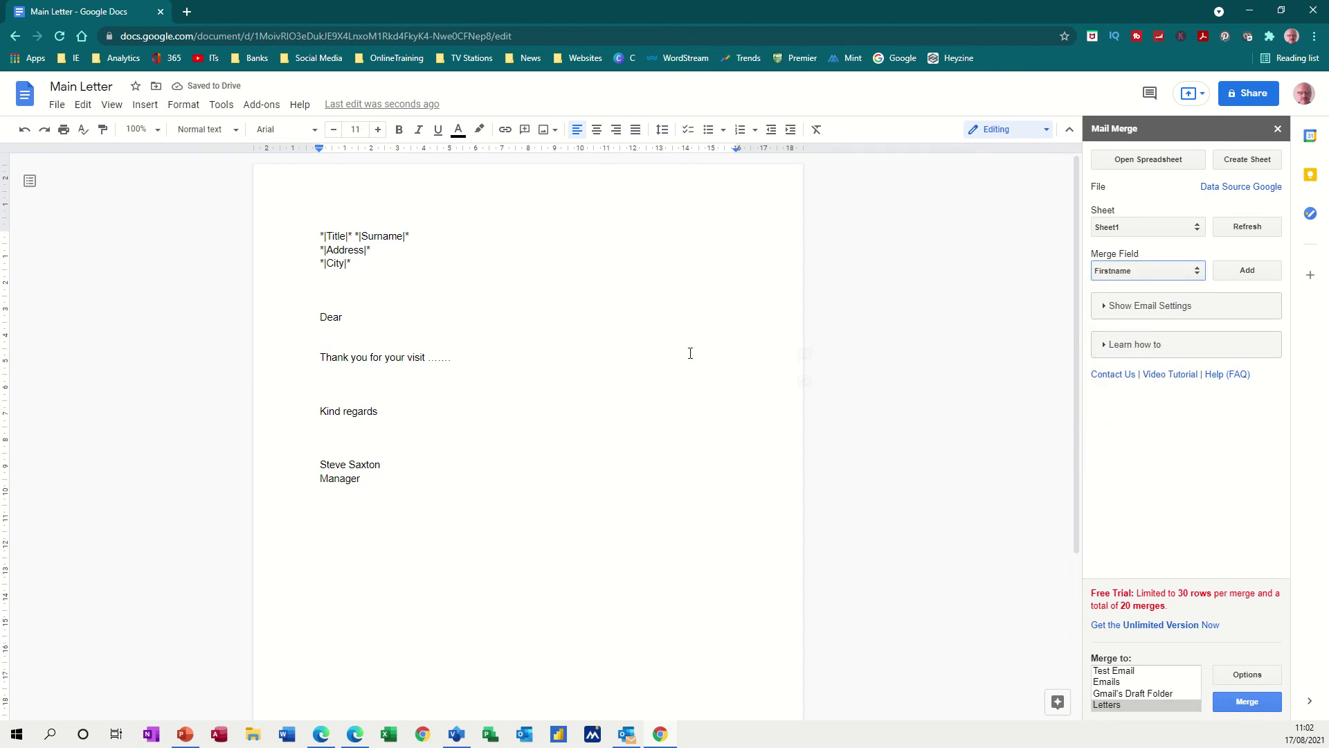
click(1251, 275)
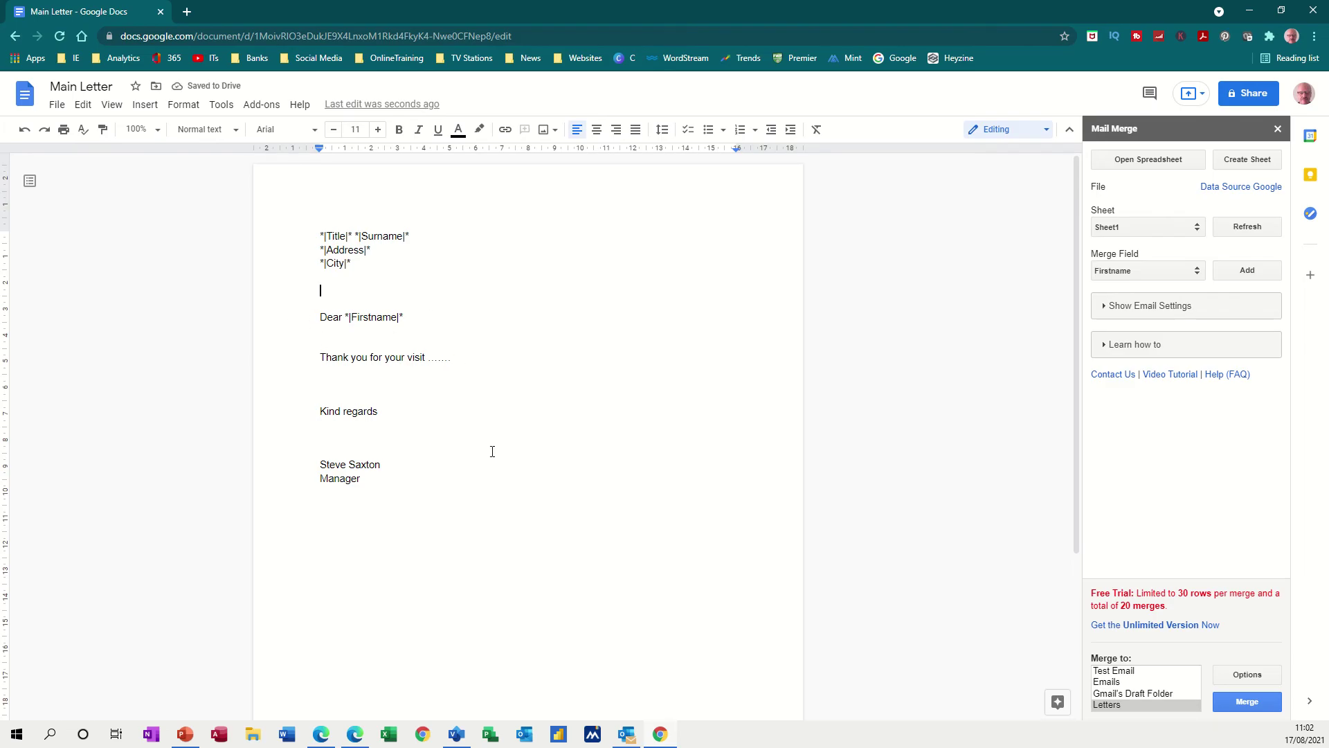
- Merge all 15 spreadsheet rows as Letters into a new saved document
click(1105, 671)
click(1106, 682)
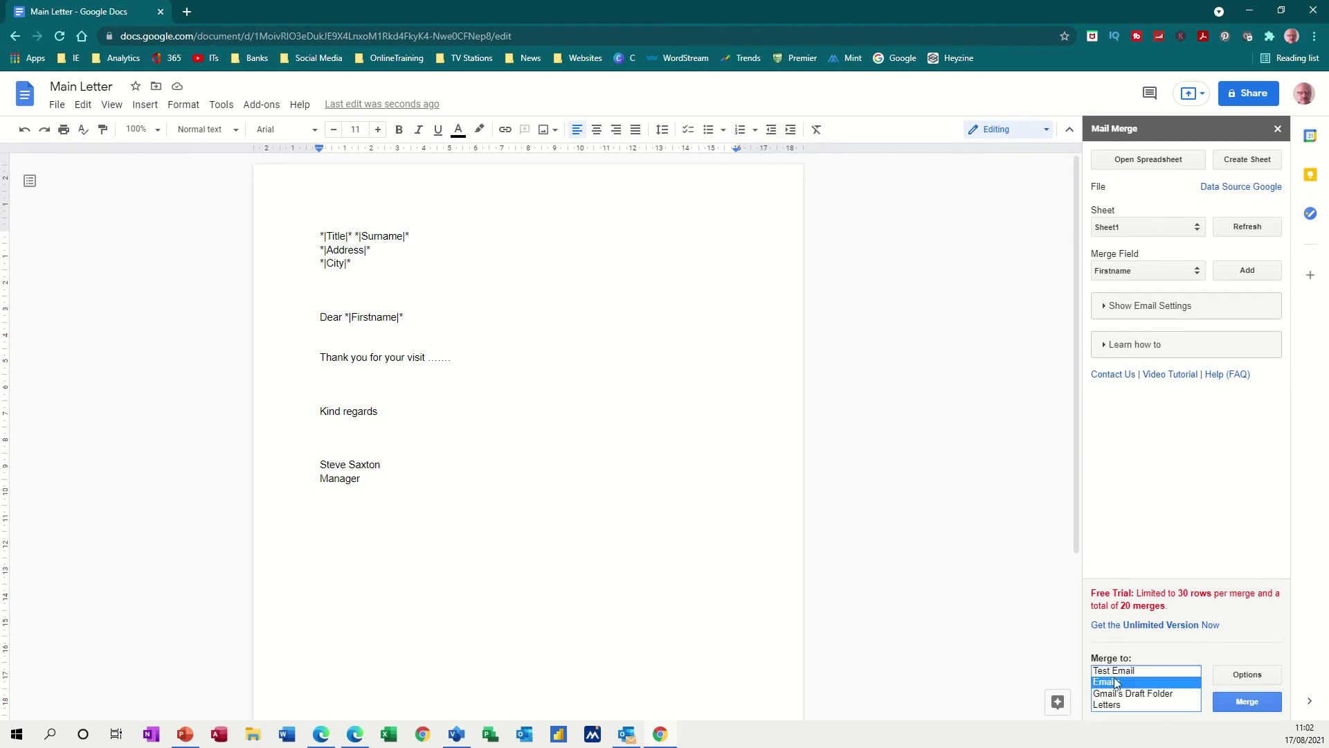
click(1111, 702)
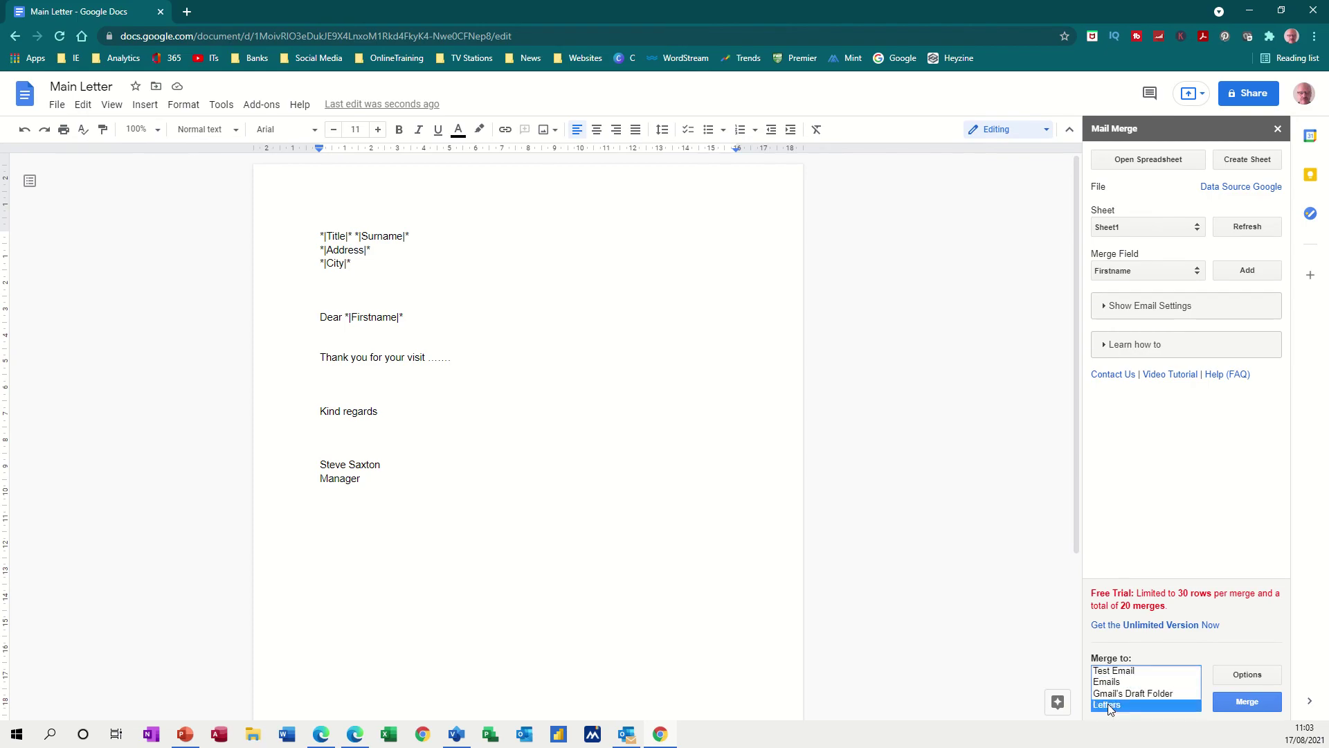
click(1242, 702)
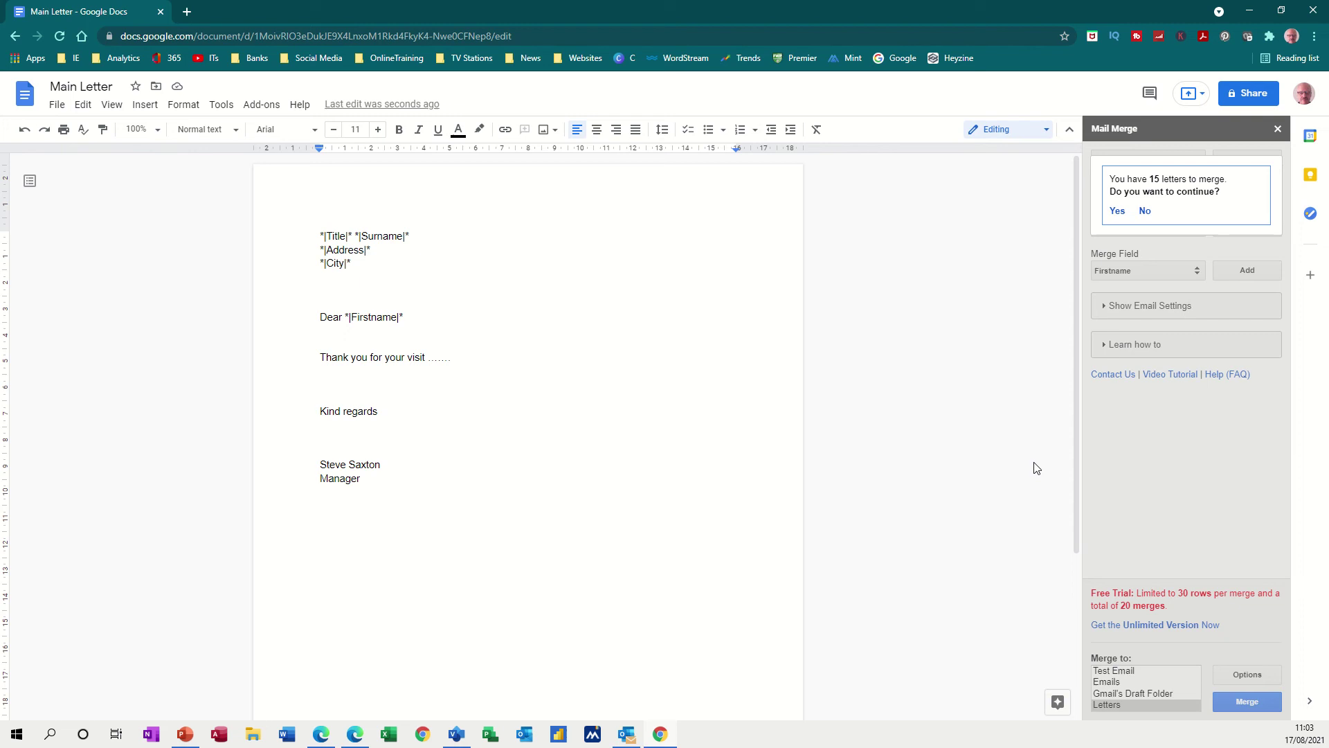
click(1116, 213)
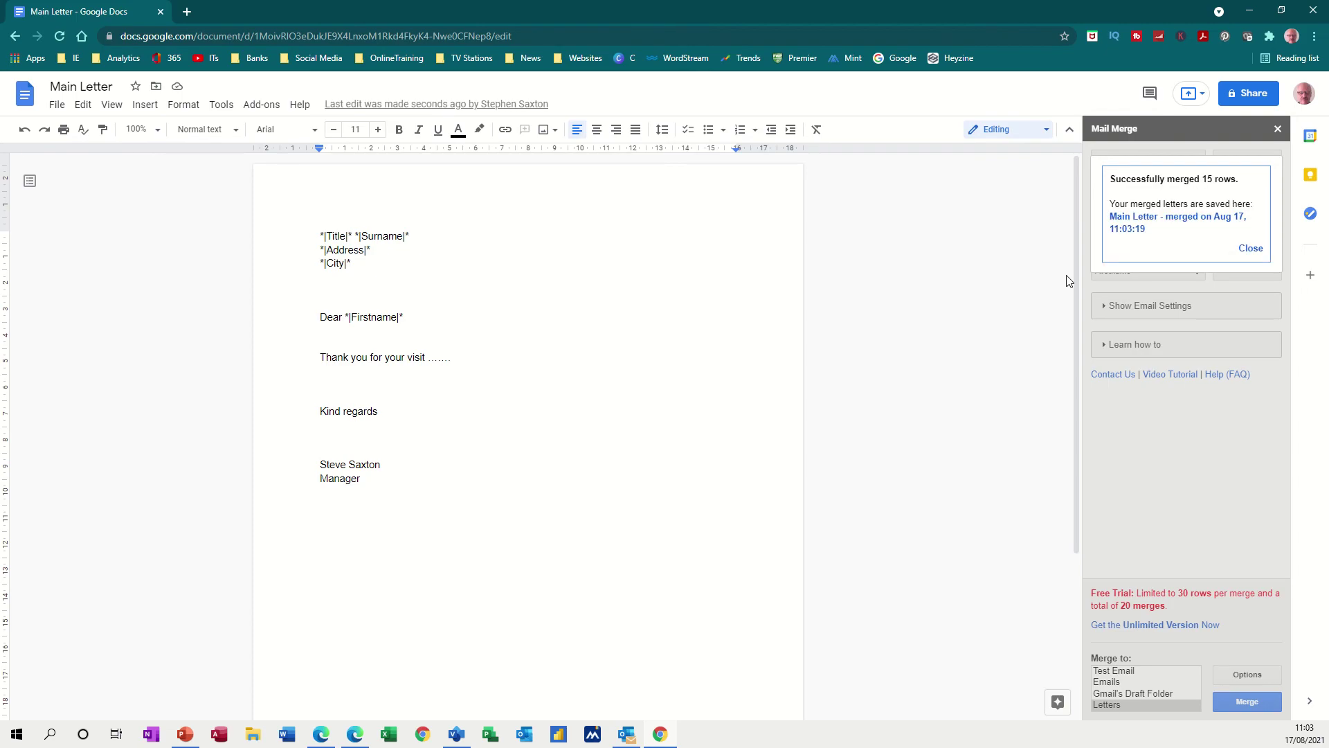
- Open the merged document and review its 15 personalised letters, starting with Mr Brown's
click(1126, 227)
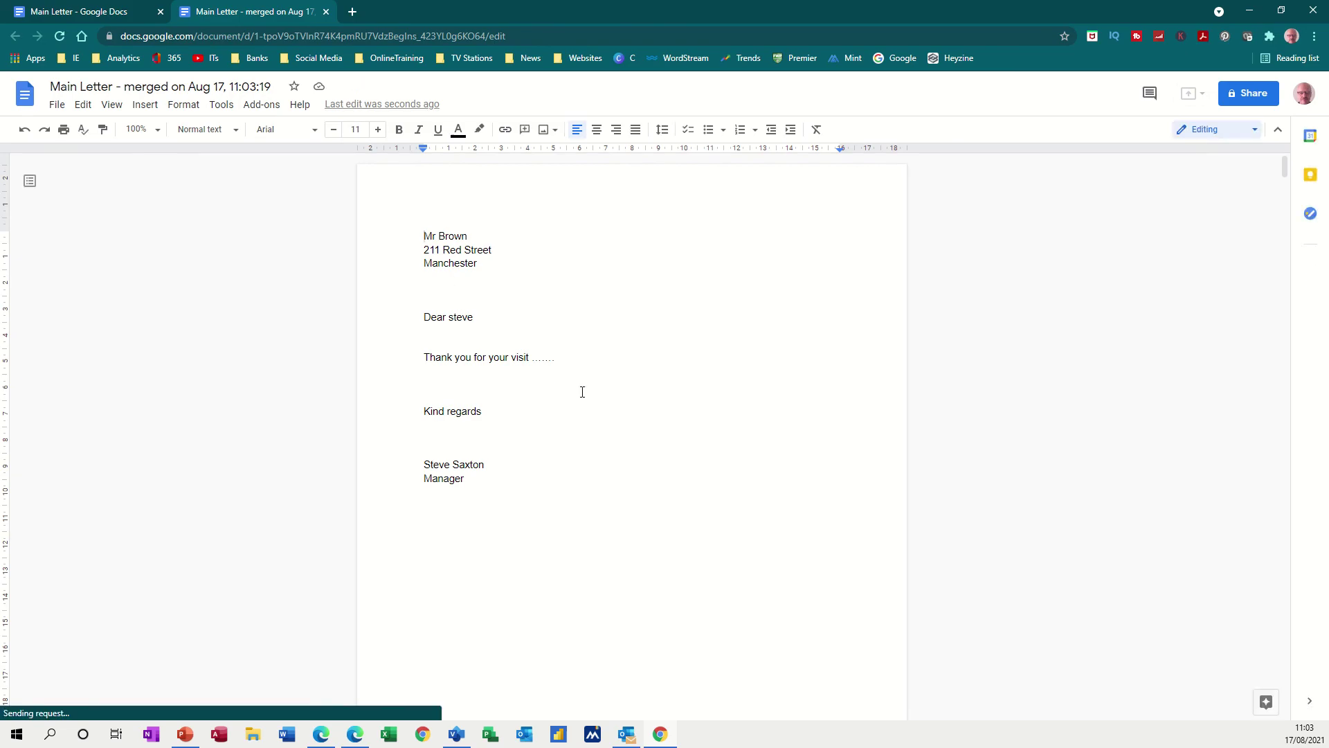
scroll(594, 389, down, 7)
scroll(596, 398, down, 7)
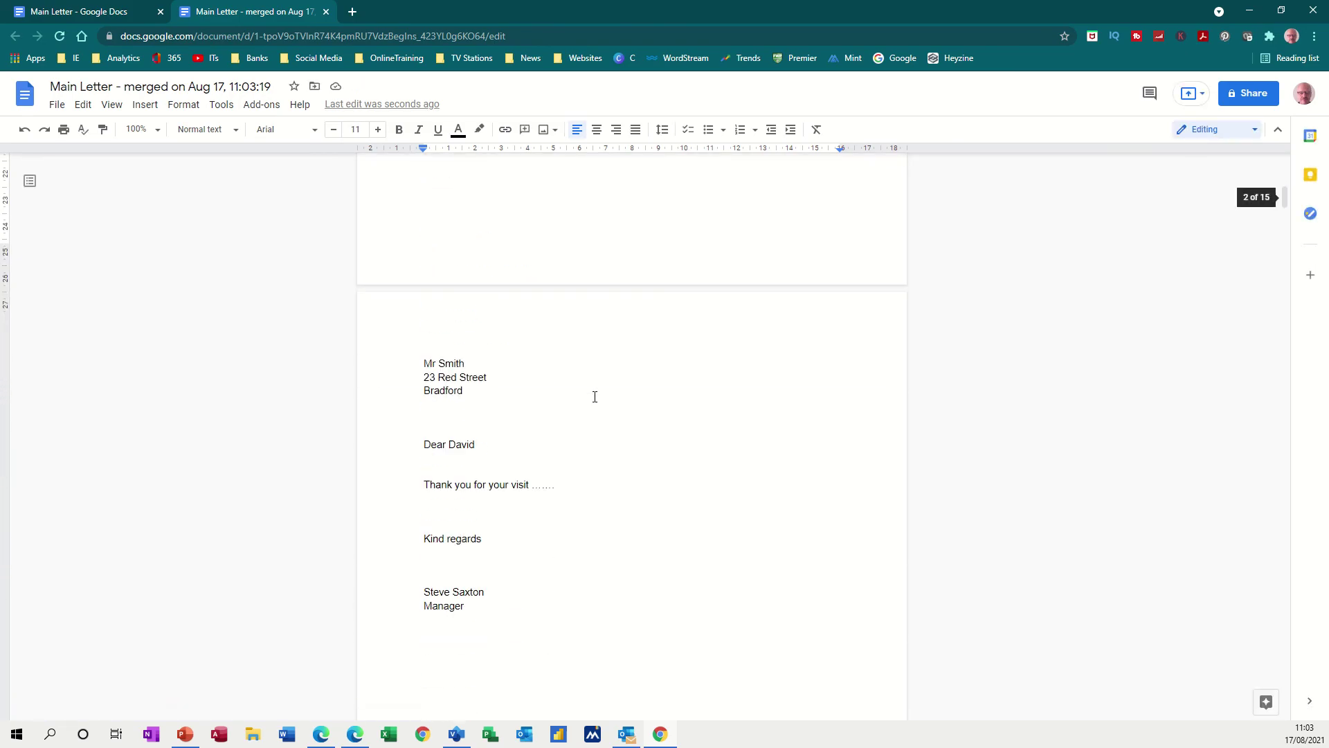
scroll(594, 397, down, 14)
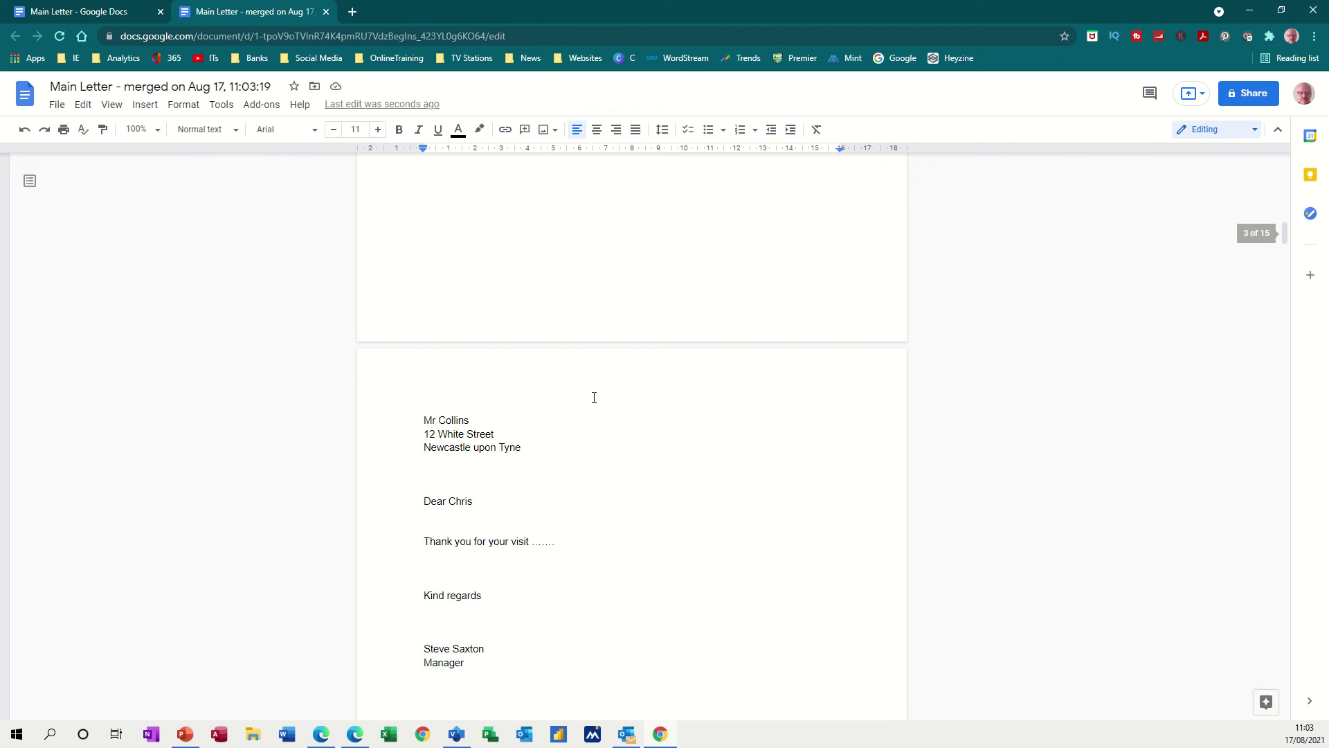
scroll(591, 399, down, 14)
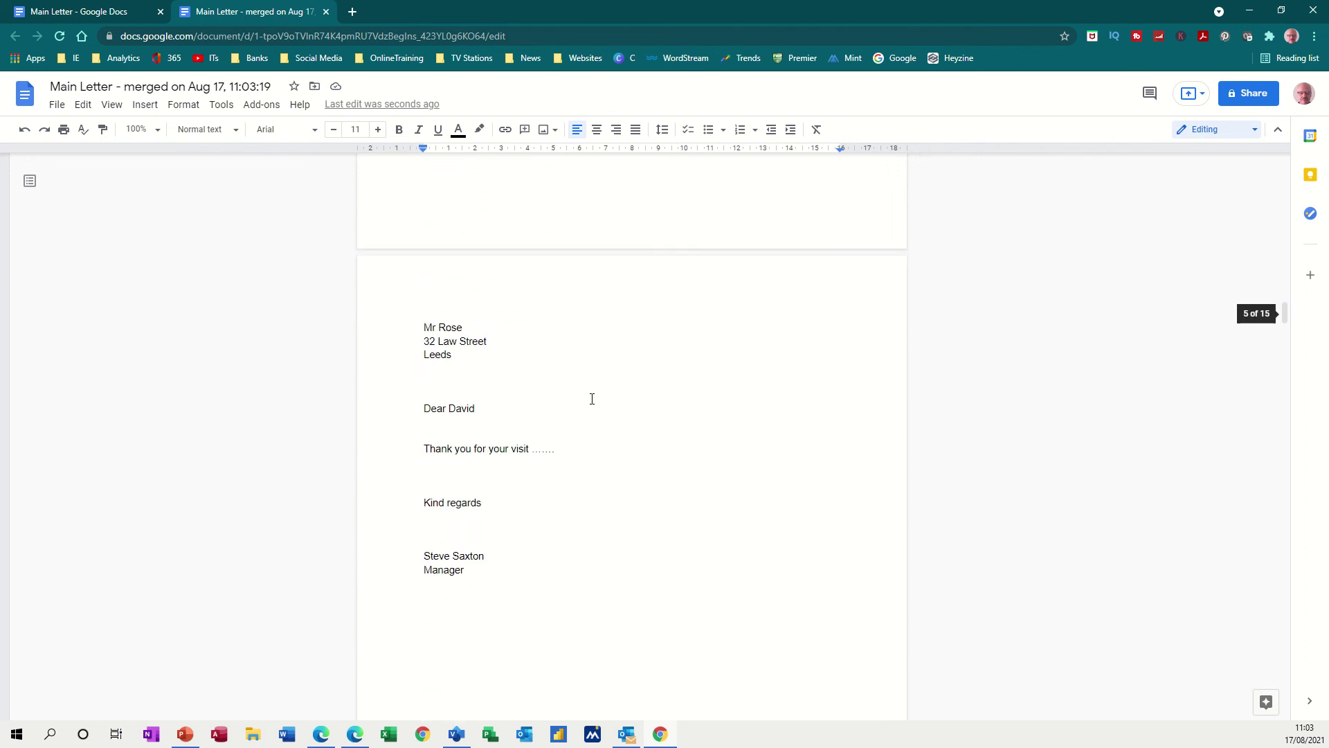
scroll(592, 399, up, 11)
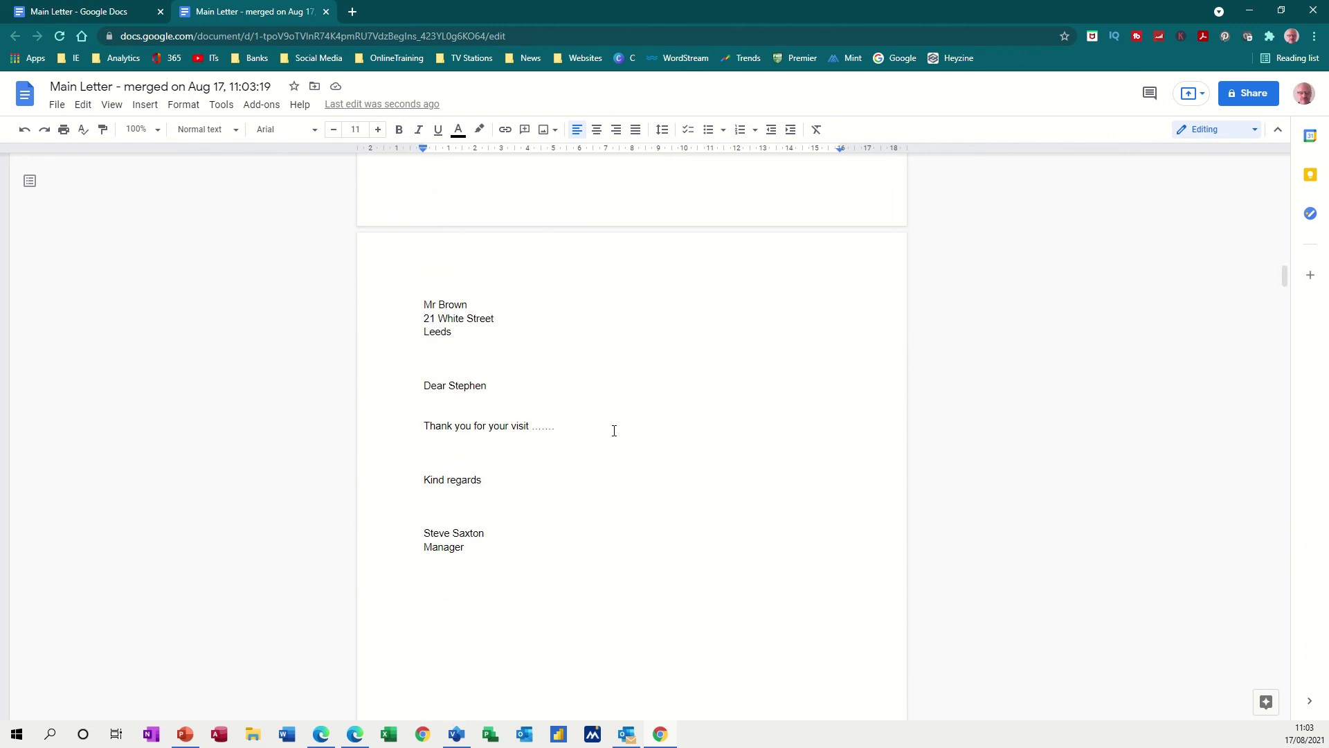
scroll(592, 430, up, 4)
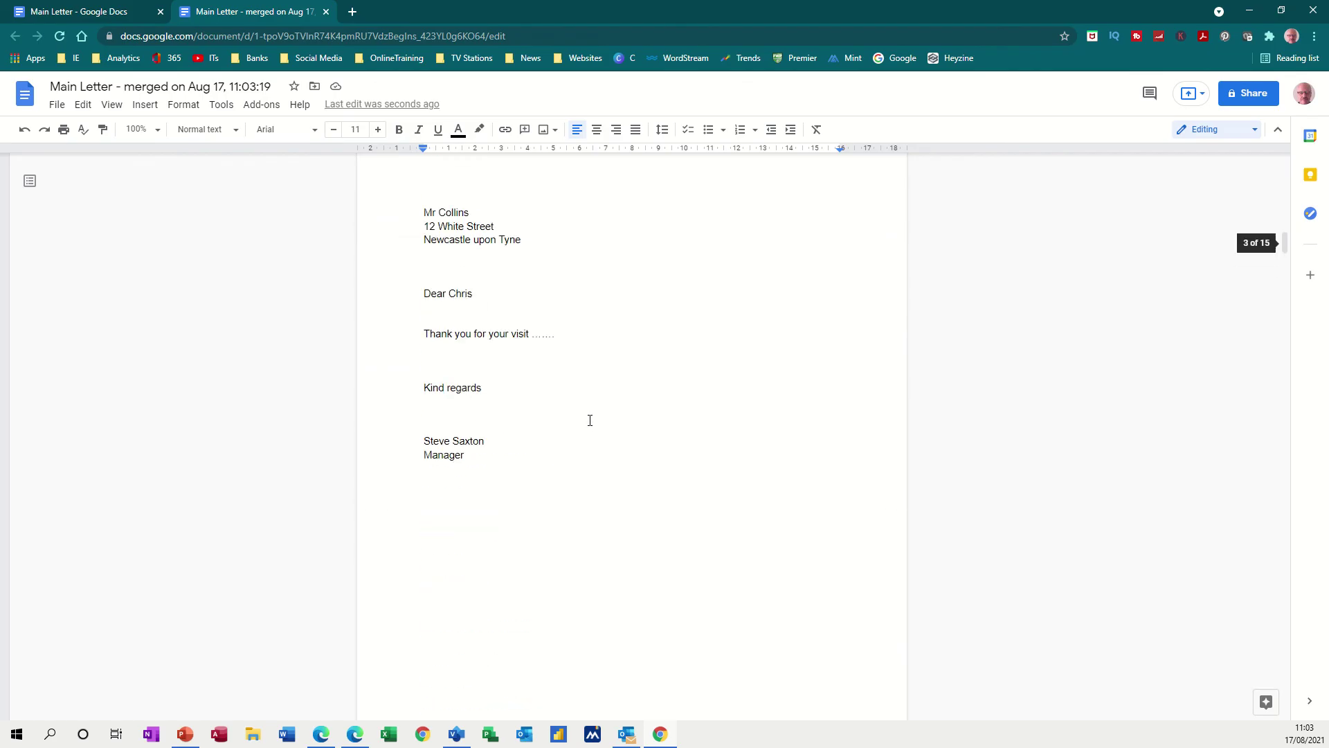
scroll(590, 420, up, 18)
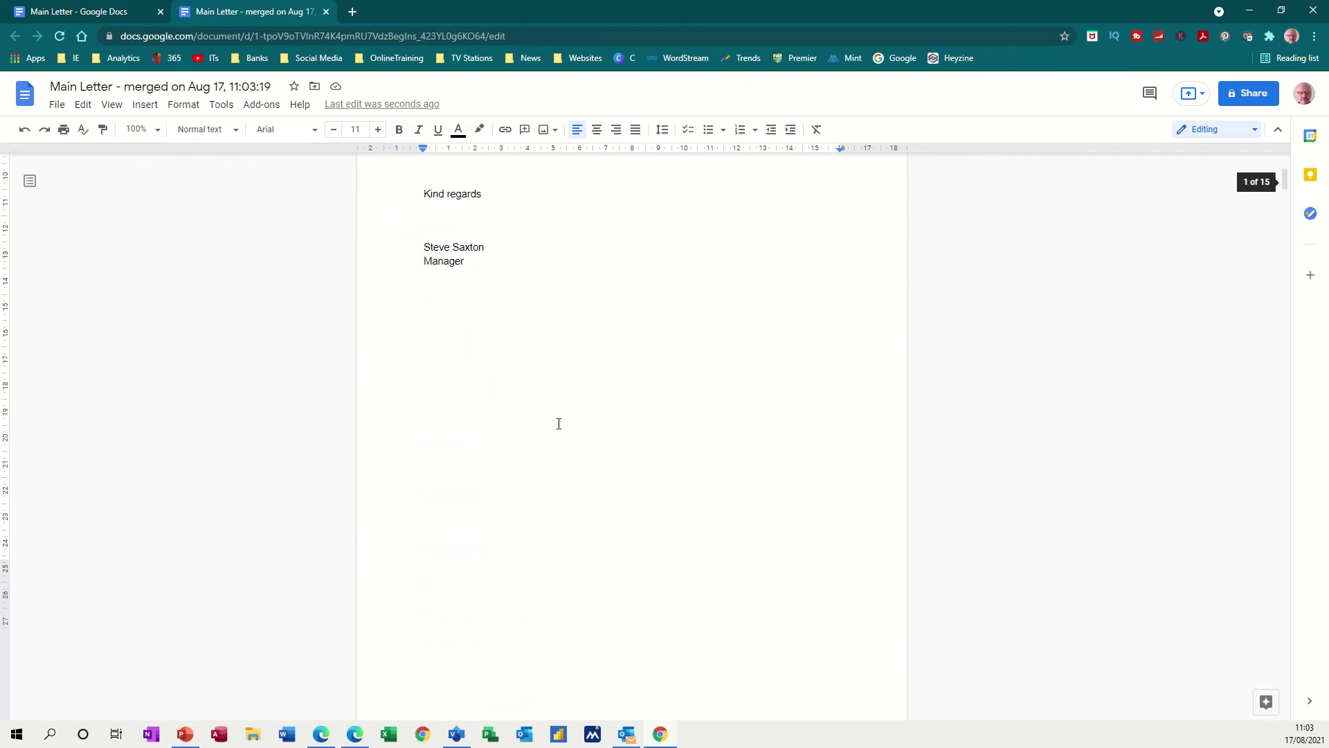
scroll(558, 424, up, 3)
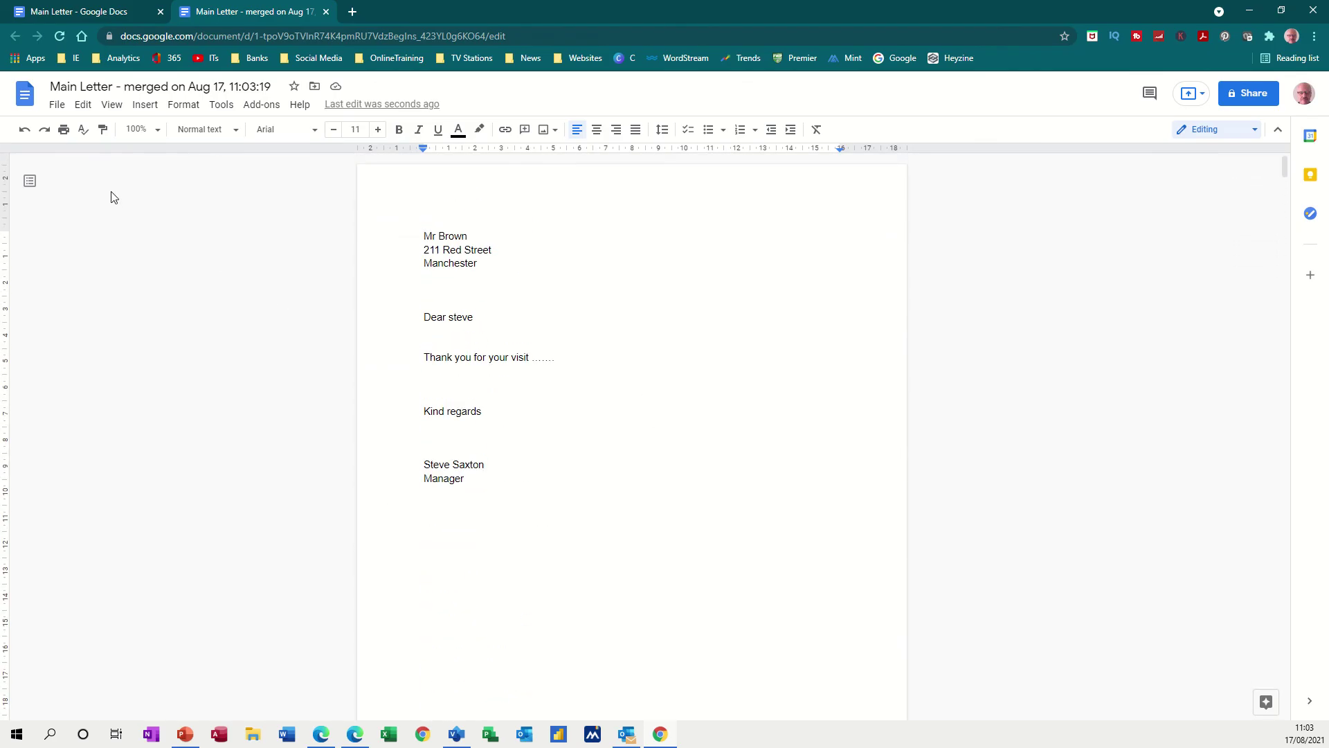
- Create a blank document with Mail Merge running and paste the book-promotion letter addressed to Title and Last Name
click(25, 97)
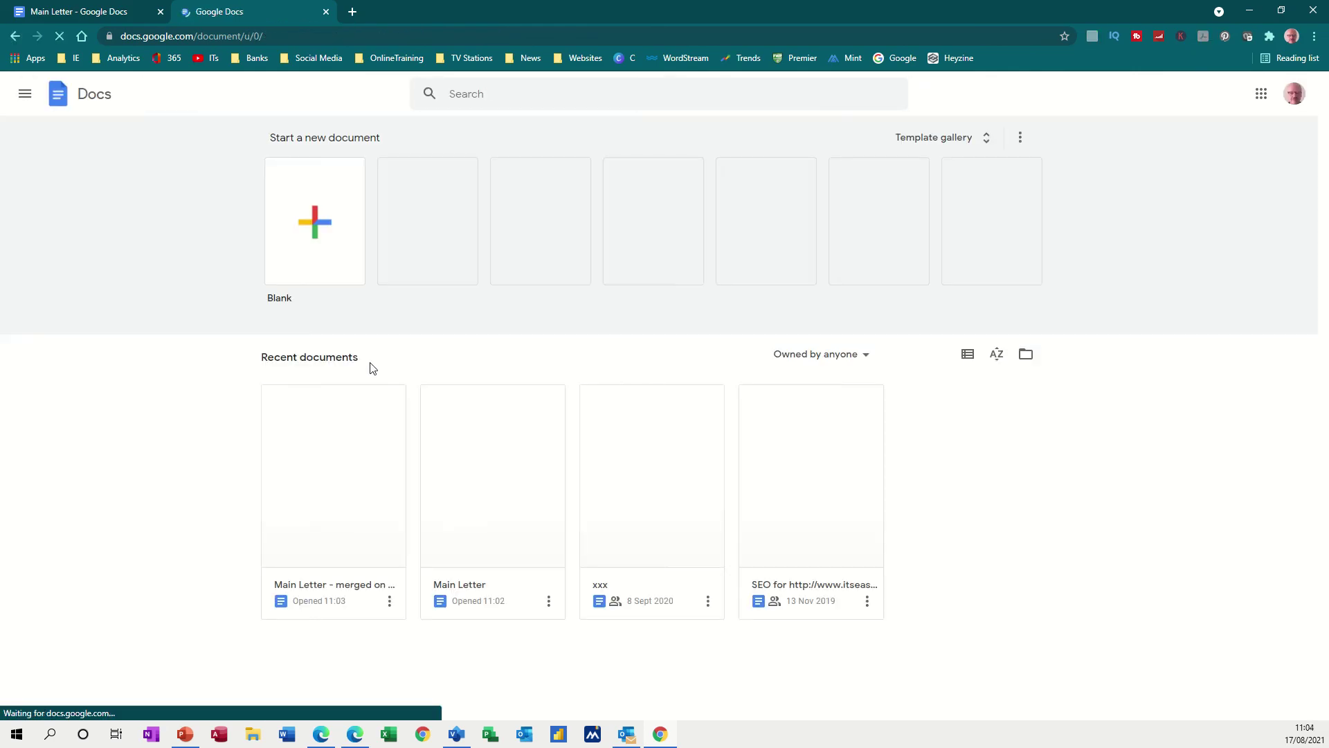
click(313, 223)
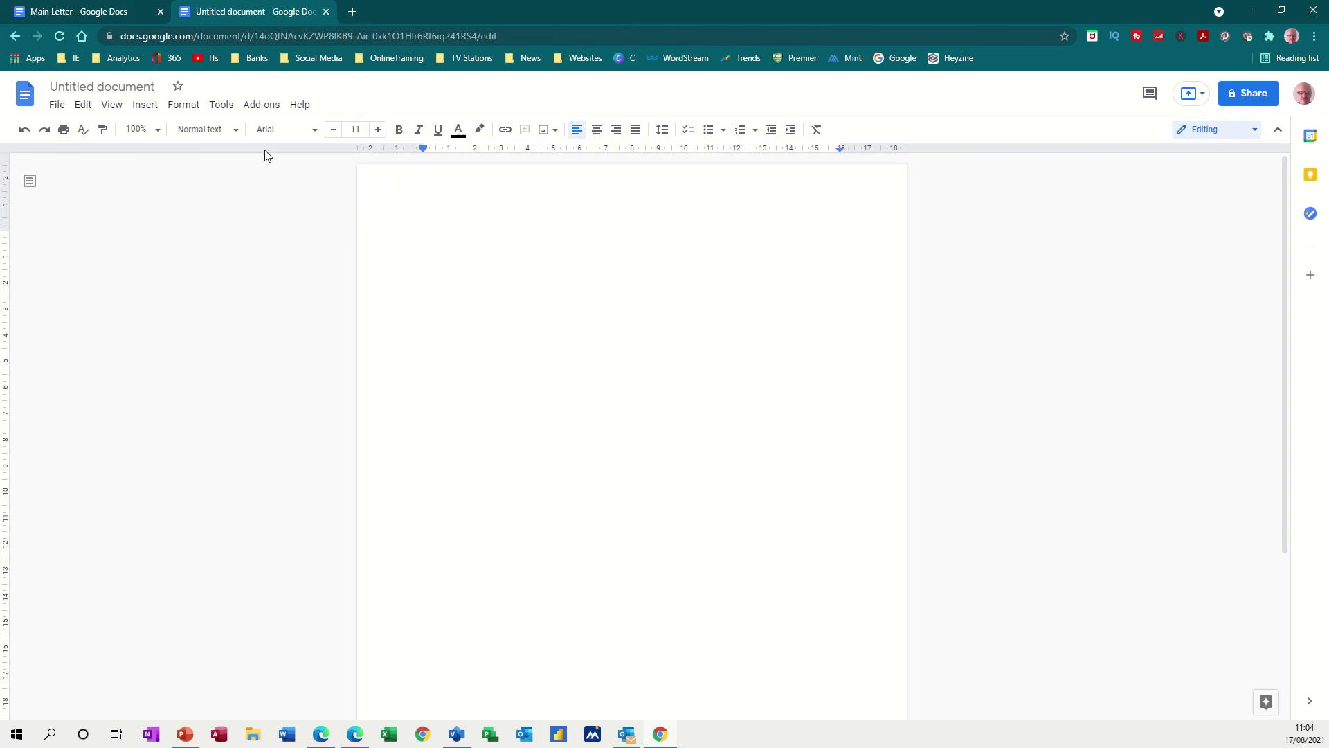
click(254, 106)
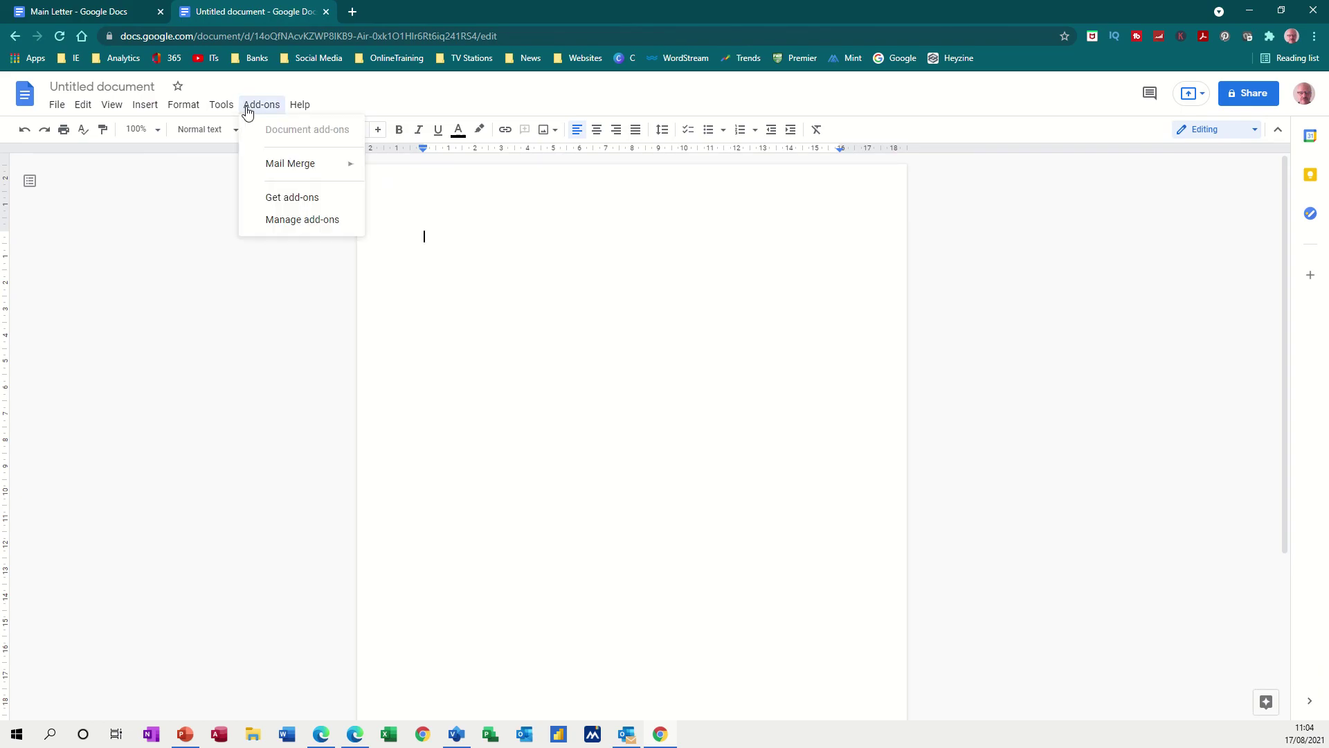
mouse_move(281, 169)
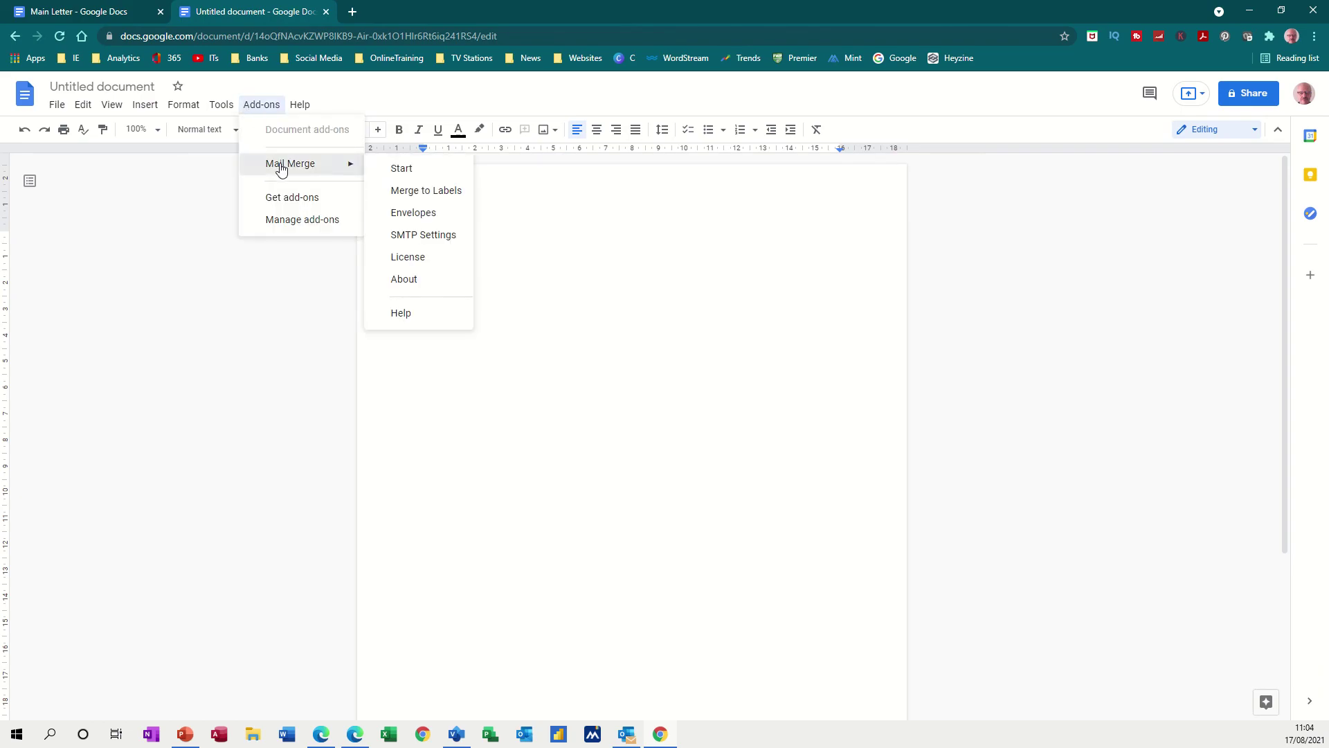
click(390, 177)
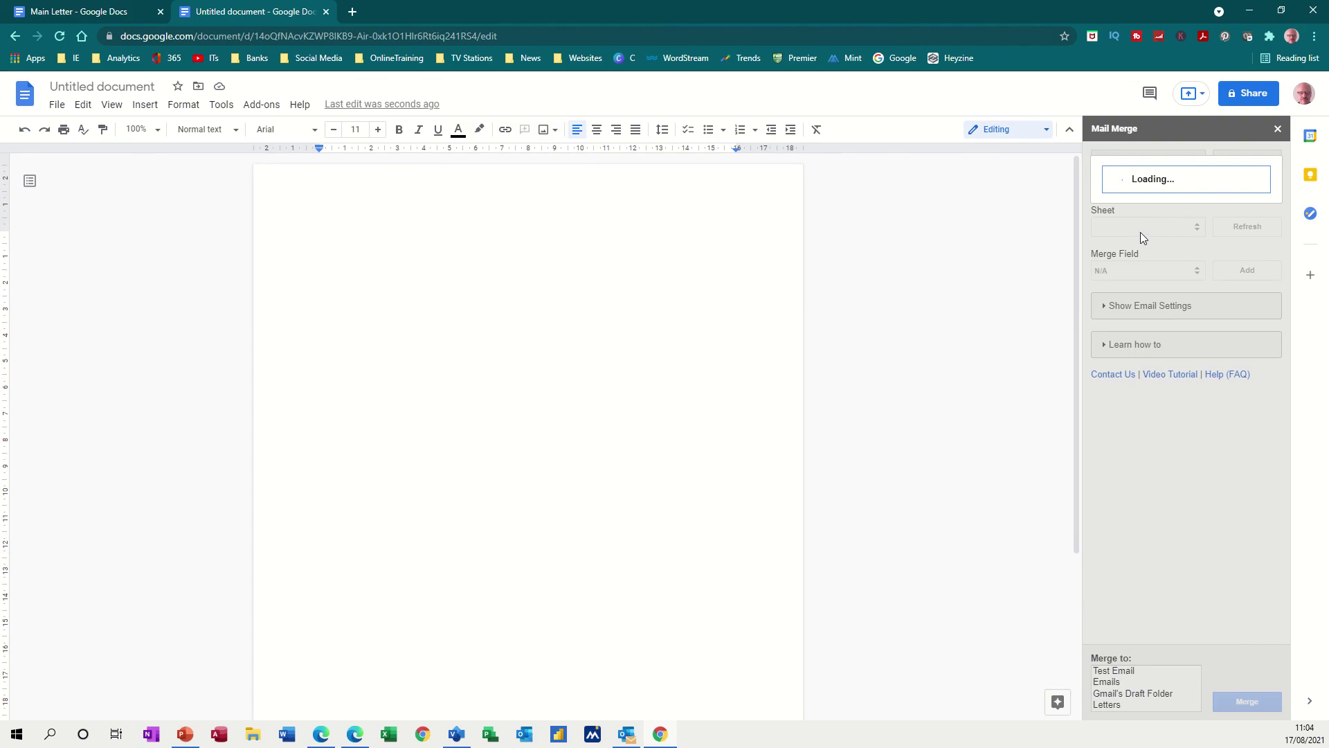
text(Dear *|Title|* *|Last Name|*,  I thought you may be interested in The Sample Guide, a new book that may benefit your readers.  Please let me know if you are interested in seeing a copy or would be interested in speaking with the author, Susan Barnes.  I look forward to hearing from you.  Best regards, Stephen Saxton)
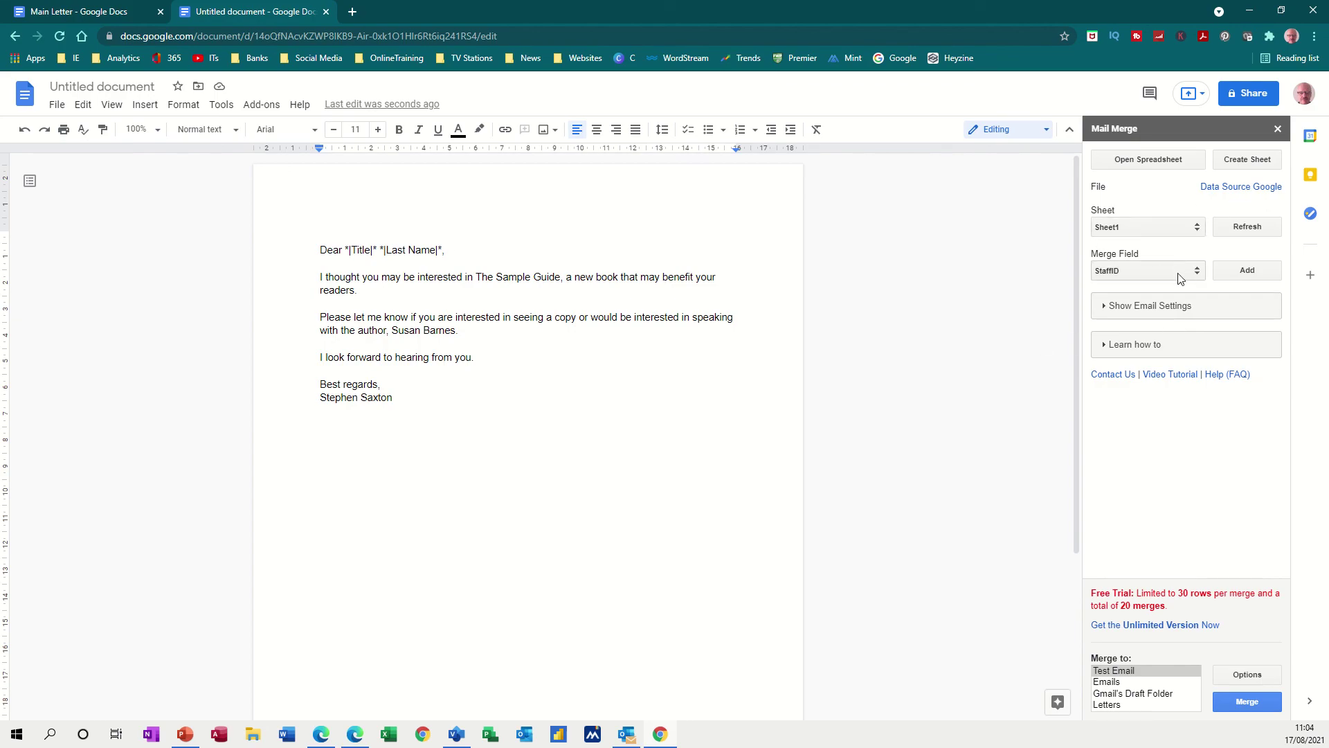
- Send a test email of the letter using the Email column as recipient, then dismiss the confirmation
click(1151, 309)
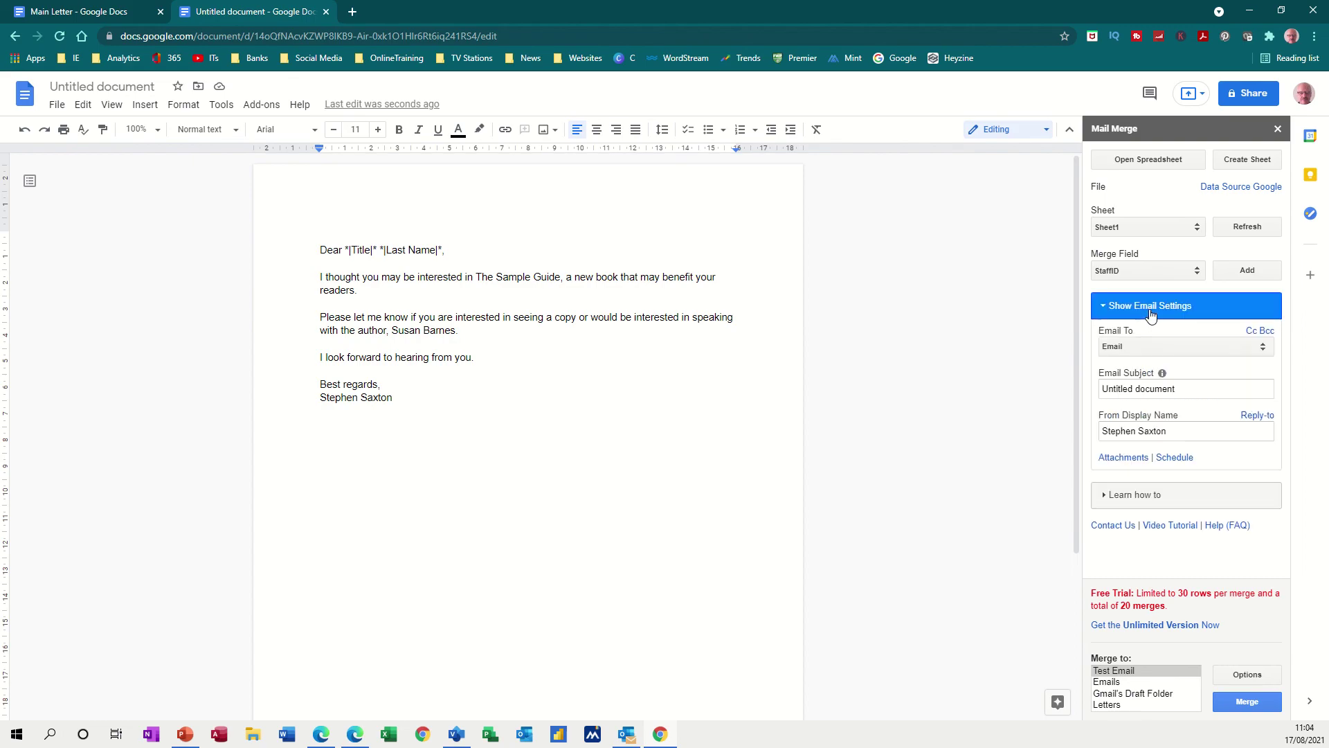
click(1141, 354)
click(1141, 354)
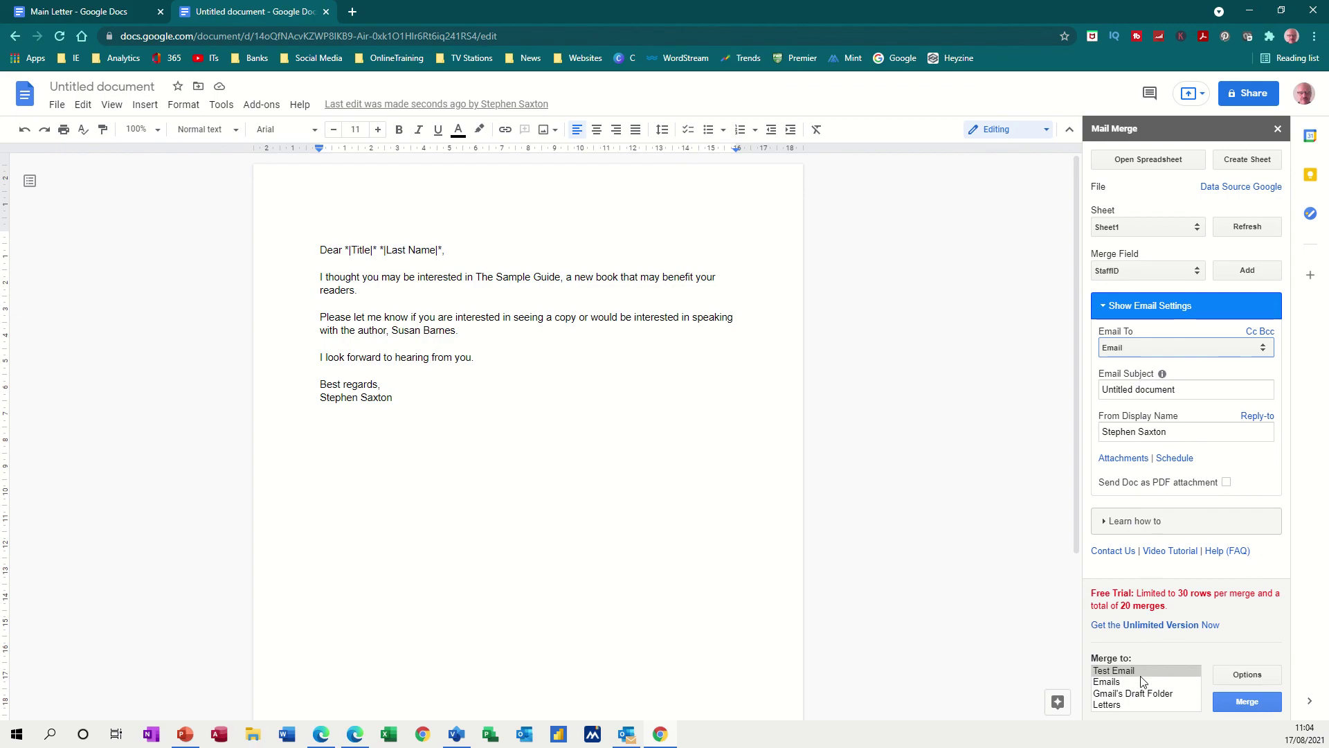
click(1103, 673)
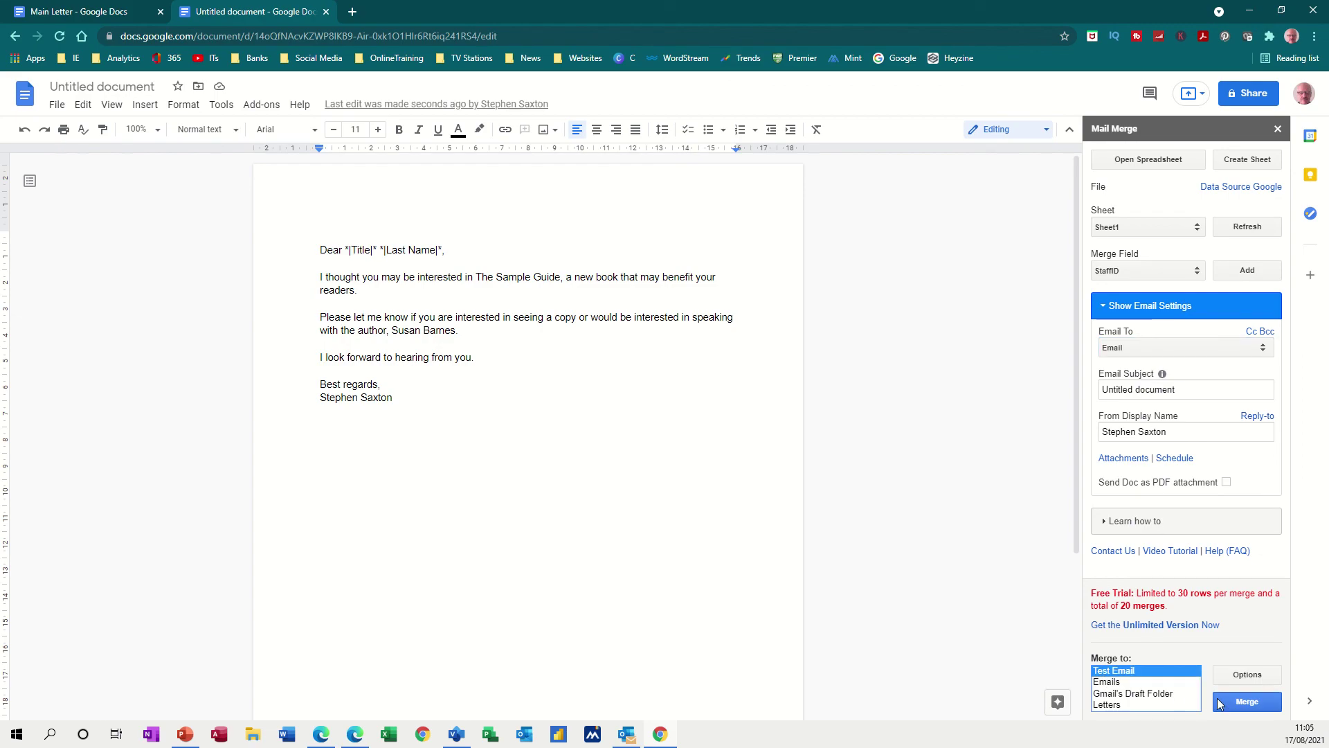
click(1243, 702)
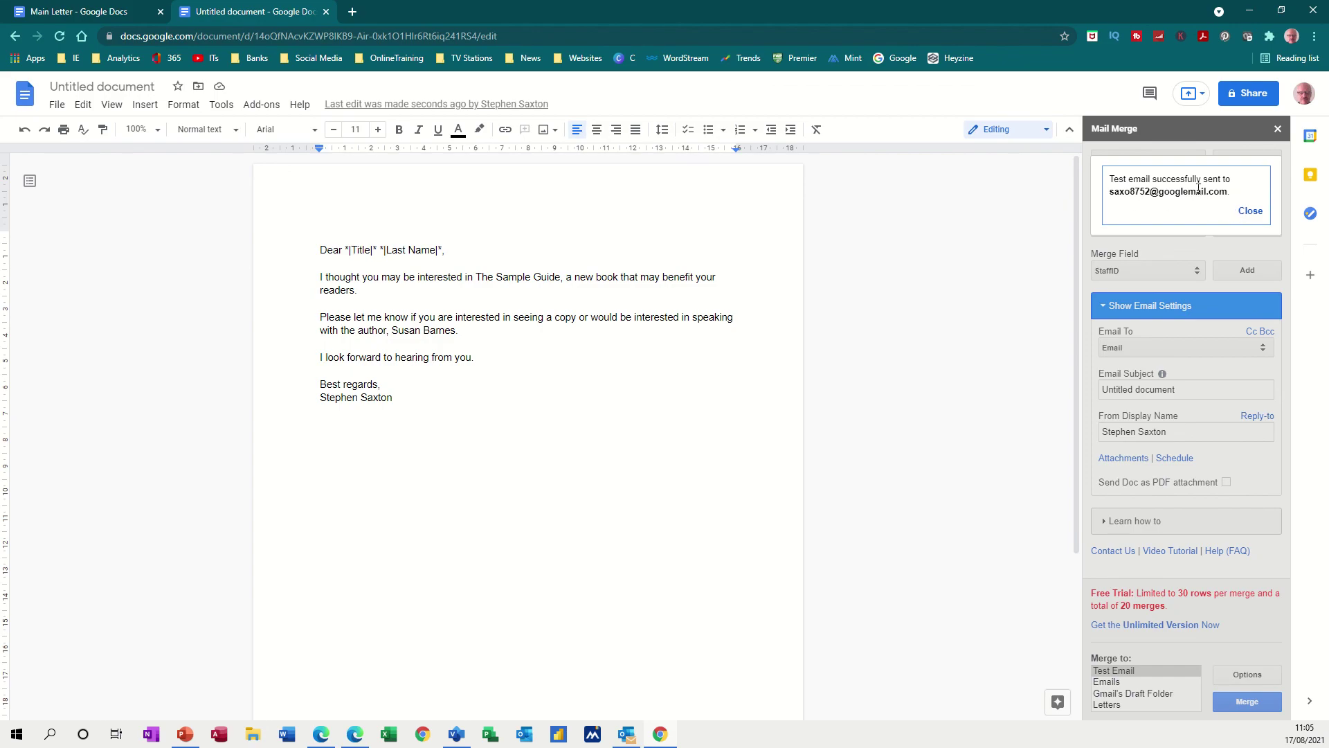
click(1250, 210)
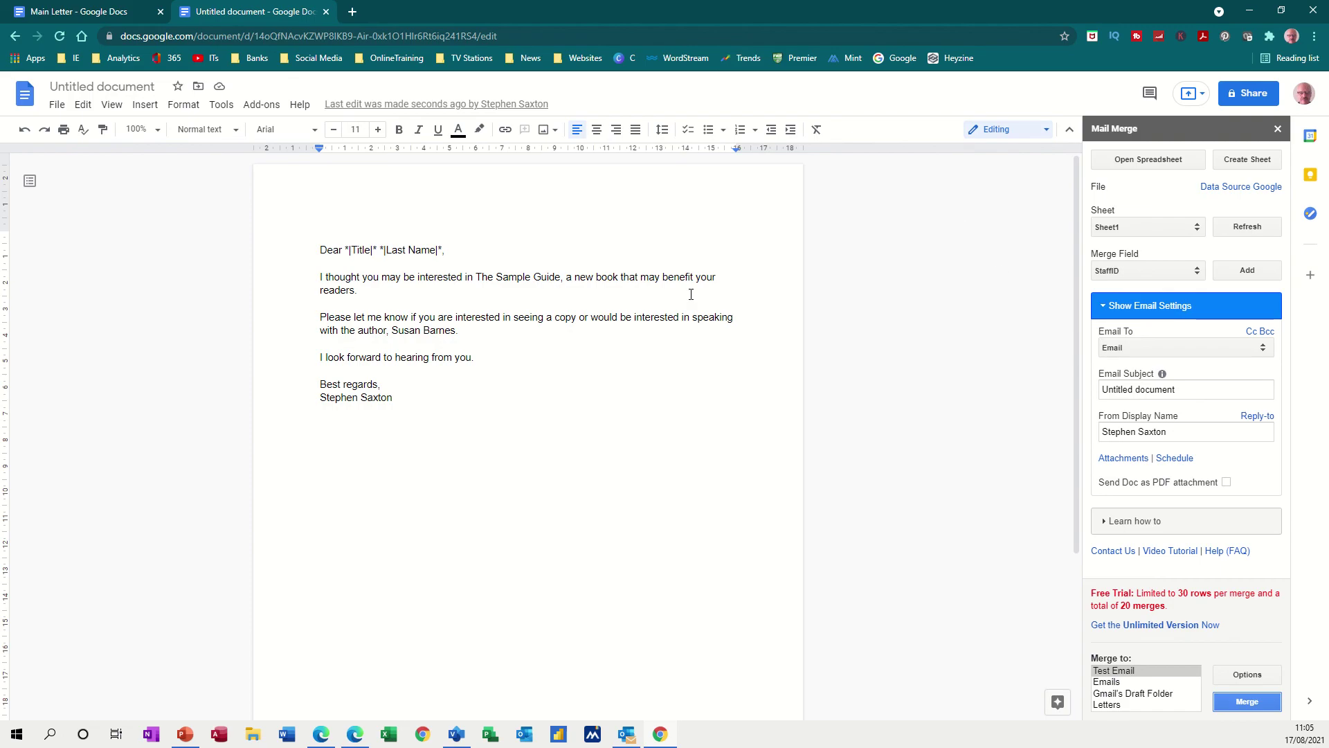
- Open Gmail in a new tab to see the 'Untitled document' test email in the inbox
click(23, 97)
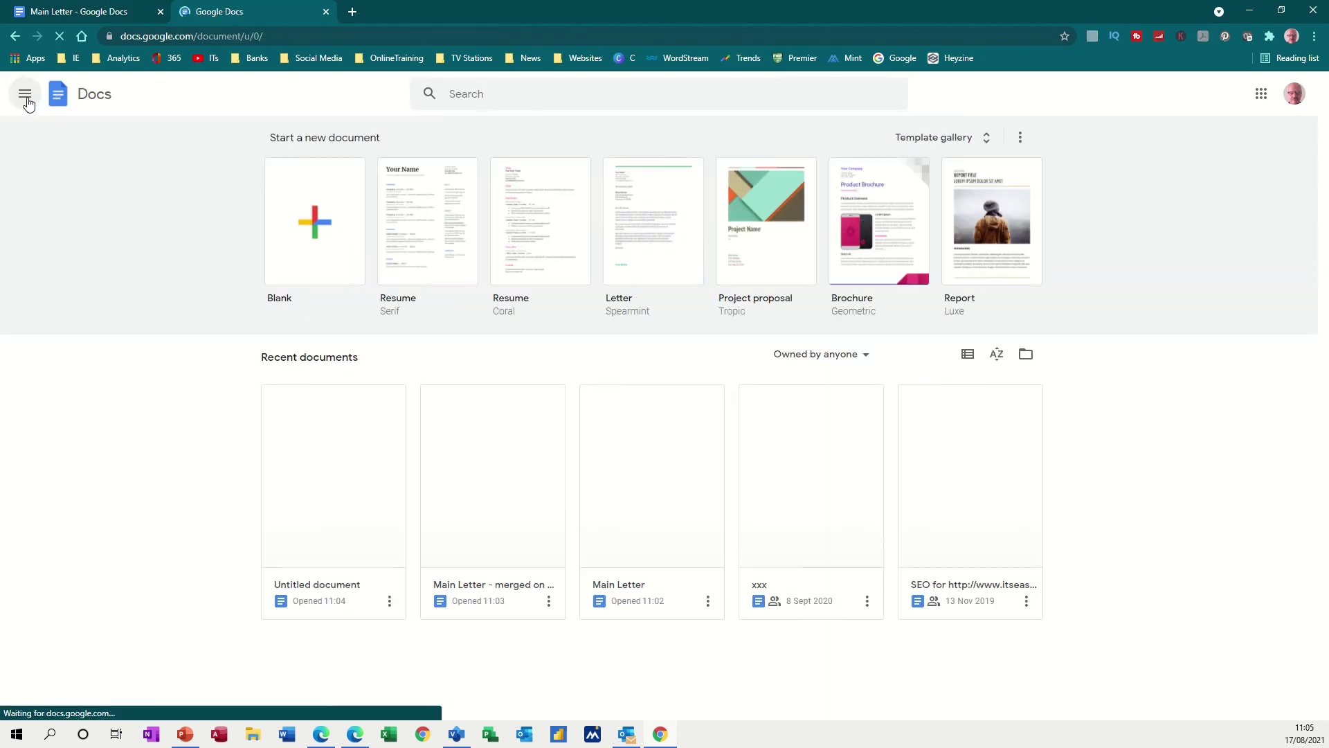
click(24, 94)
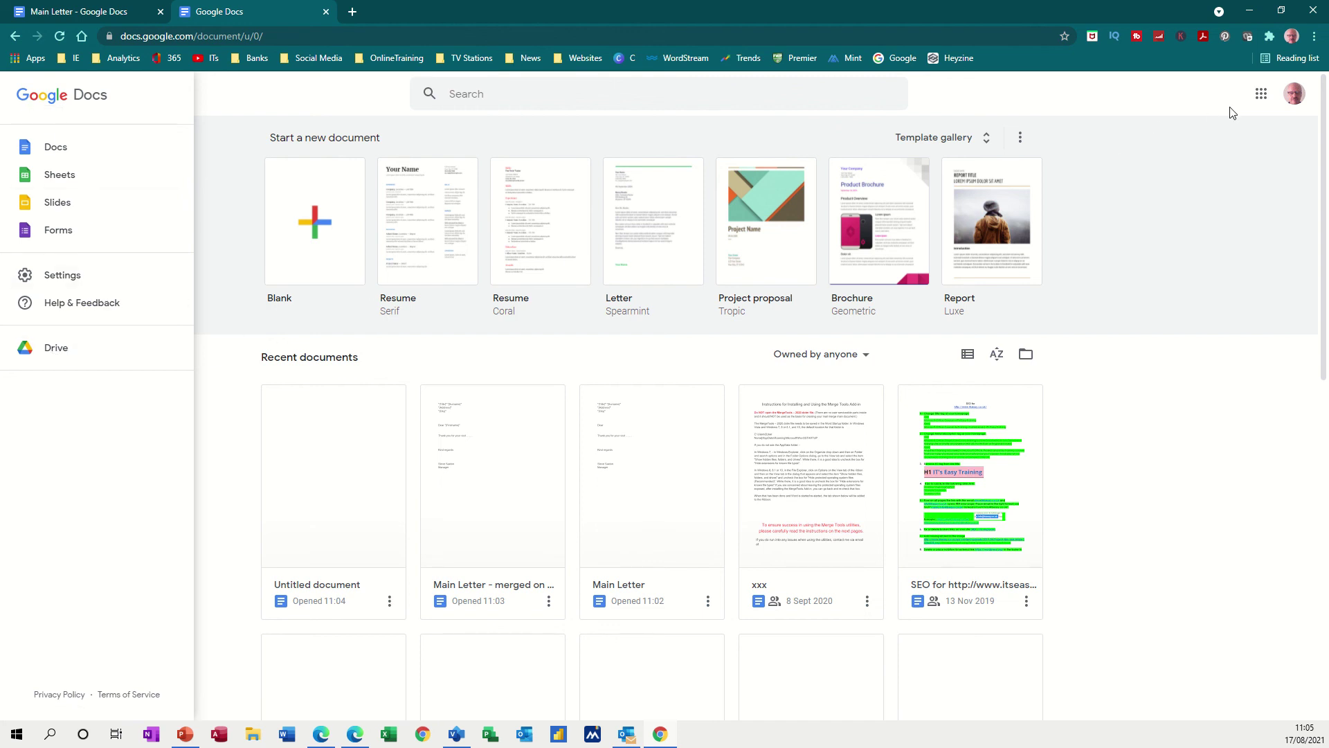
click(1260, 99)
click(1259, 99)
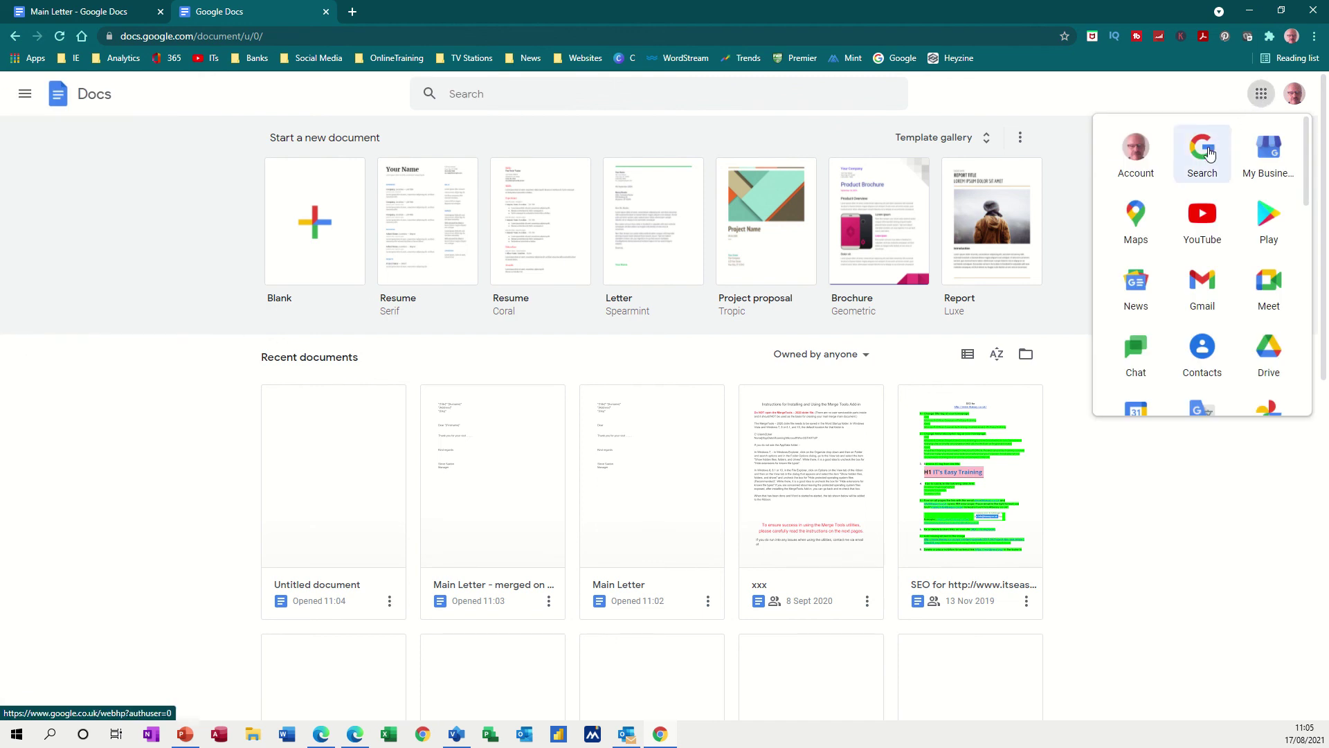
click(1208, 282)
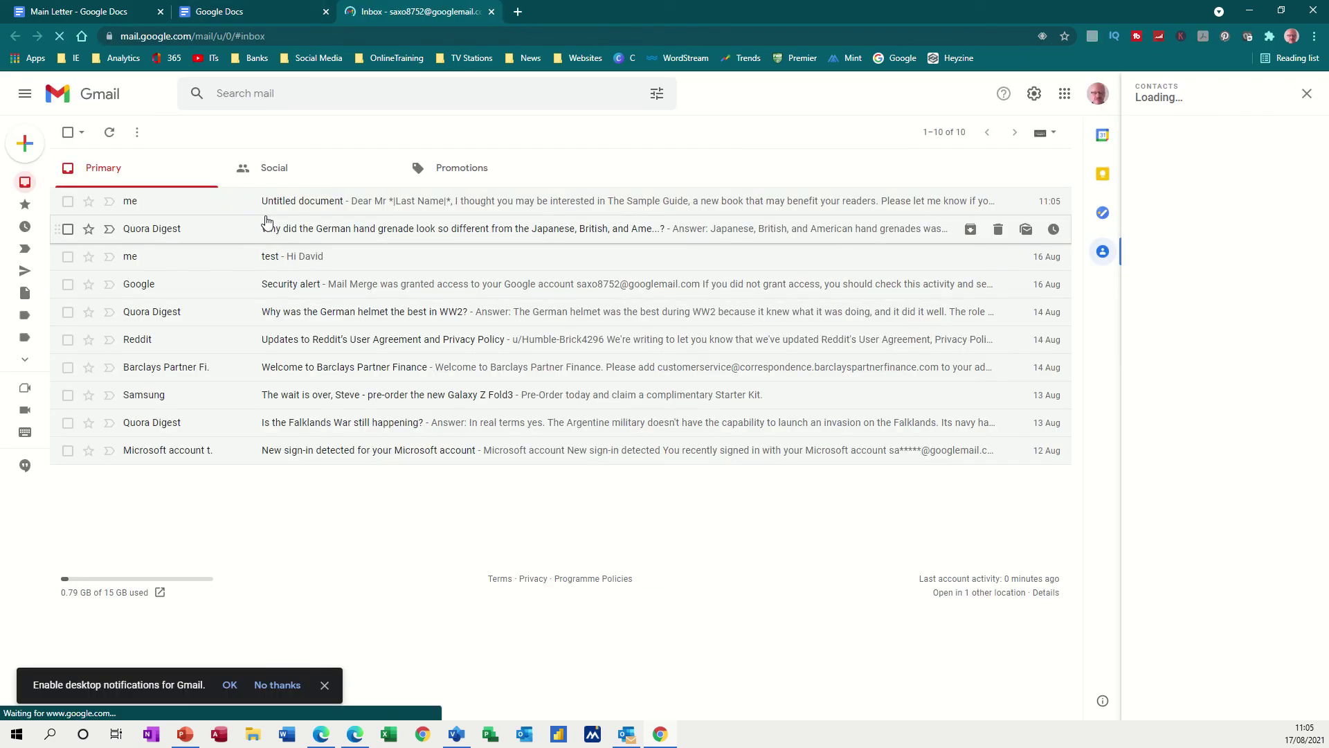
- Open the 'Untitled document' test email in the Gmail inbox to view the Dear Mr *|Last Name|* letter
click(305, 208)
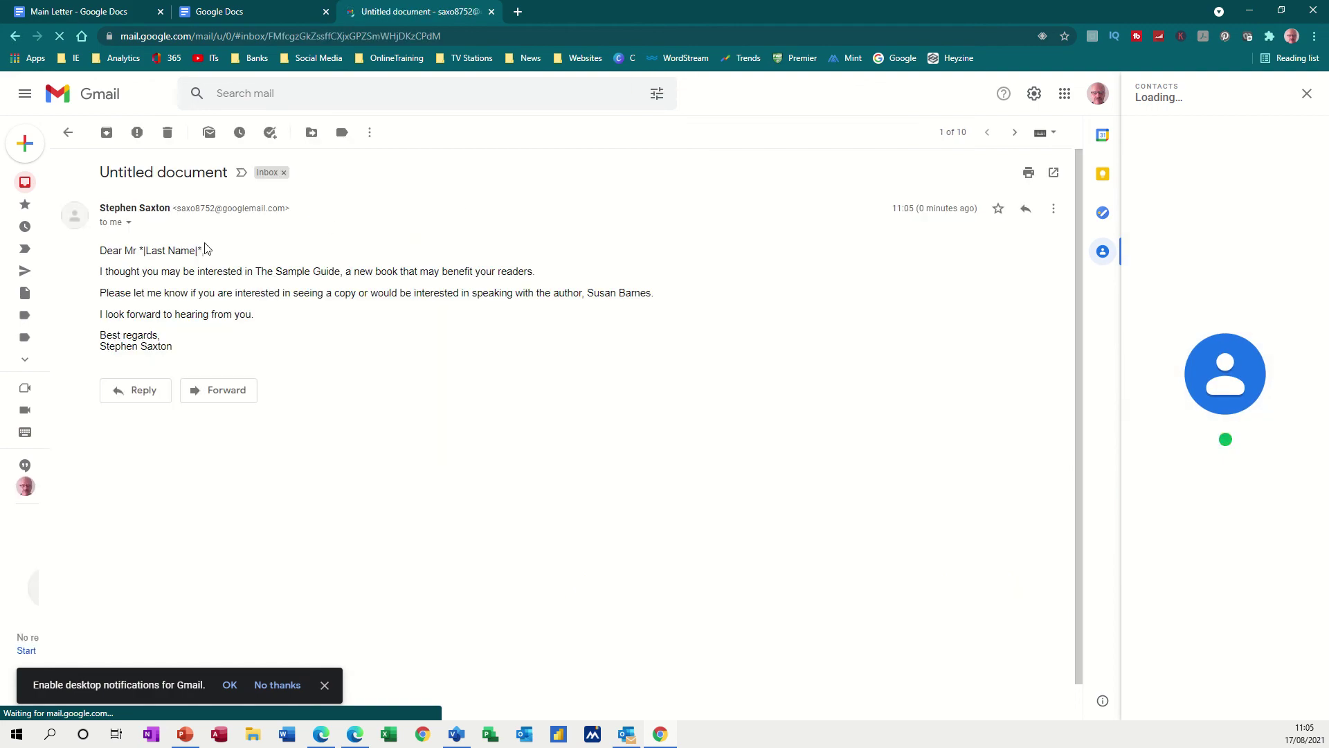